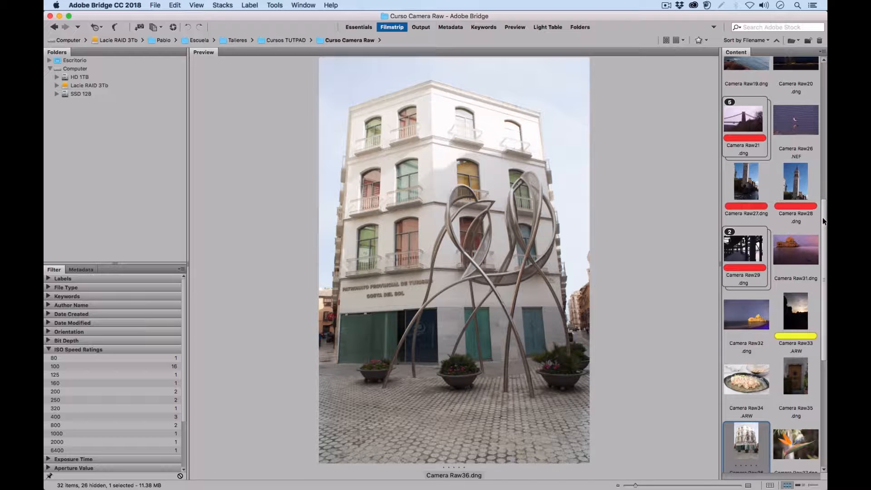
Browse the content panel, select the Camera Raw41.dng photo of the ESPERANZA sign and open it in Camera Raw
scroll(824, 223, "down", 5)
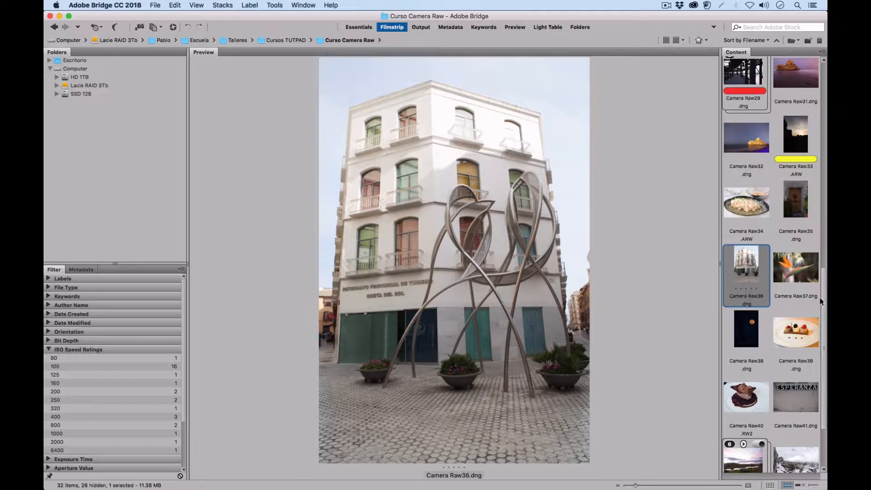
scroll(812, 301, "down", 3)
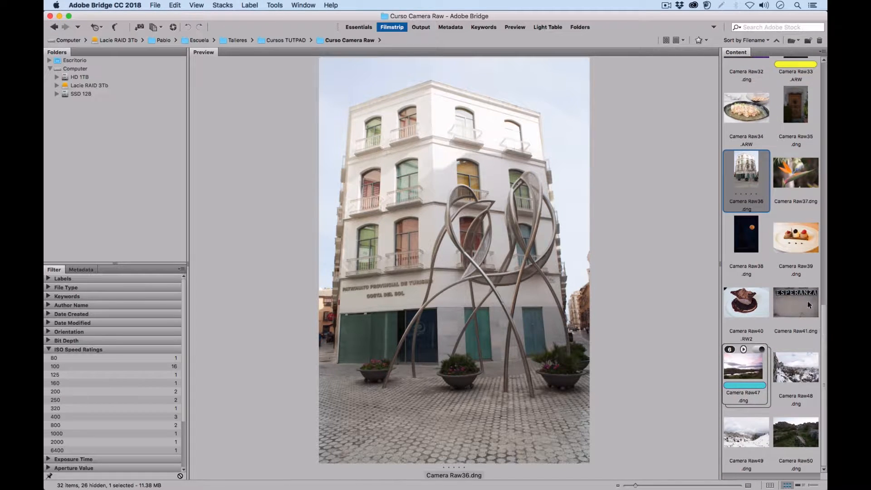
left_click(795, 179)
left_click(794, 254)
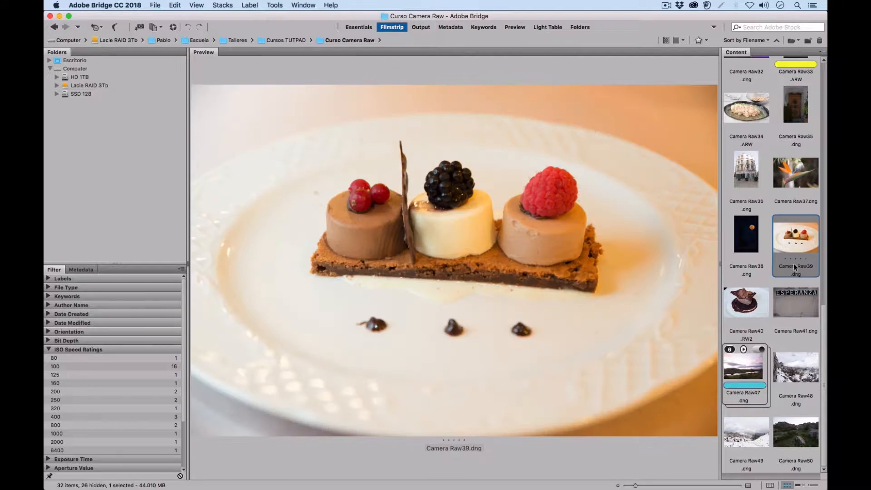
left_click(781, 310)
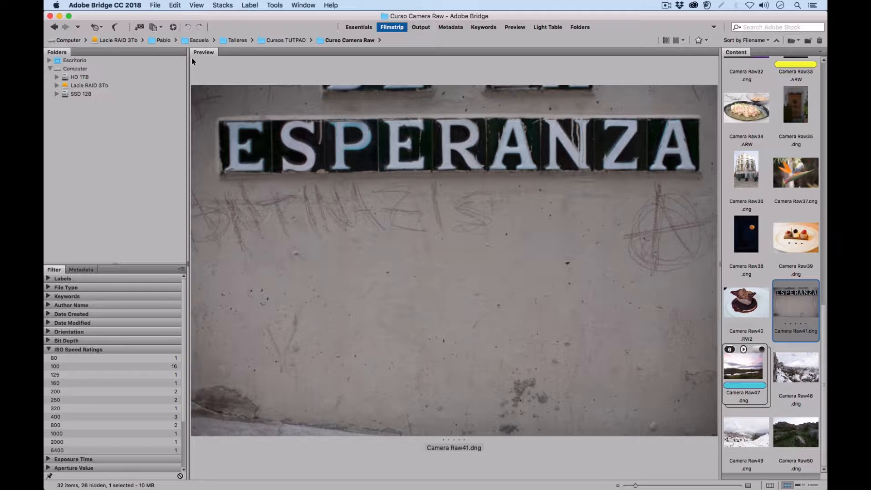
left_click(173, 28)
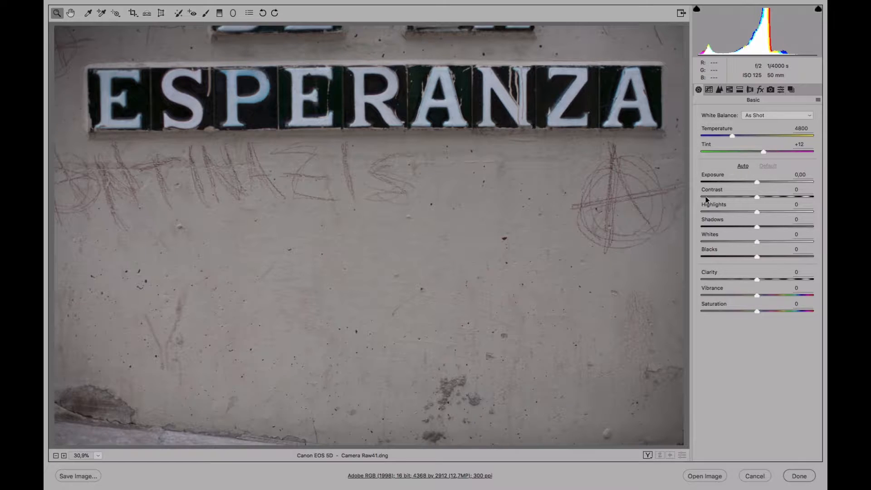
In Lens Corrections' profile settings, enable Remove Chromatic Aberration and Enable Profile Corrections
left_click(751, 90)
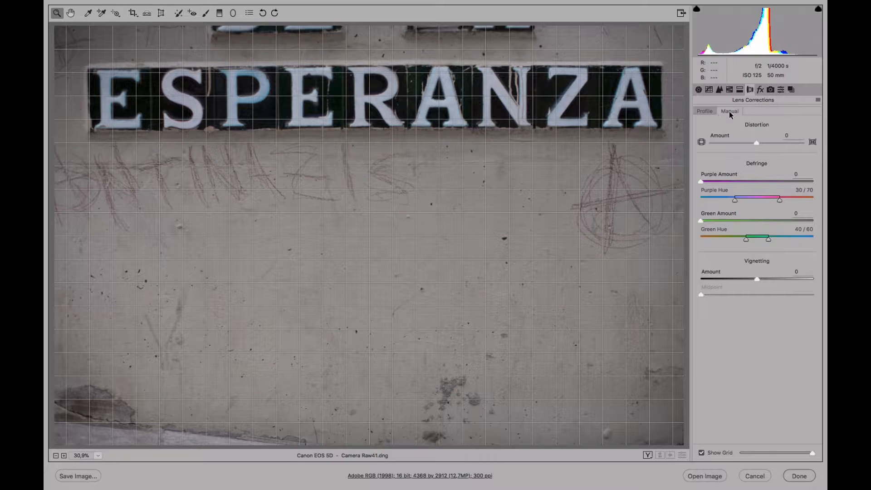
left_click(706, 111)
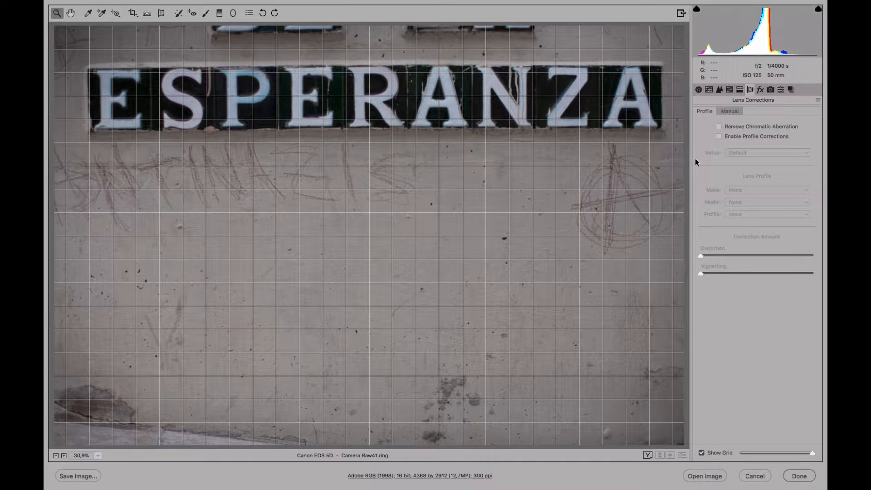
left_click(719, 127)
left_click(719, 136)
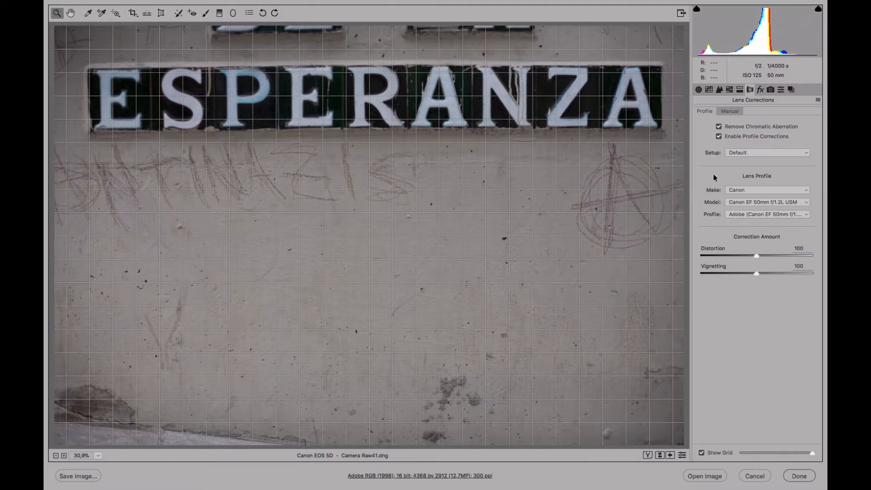
Toggle profile corrections on and off repeatedly to compare, ending with profile corrections on and chromatic aberration removal off
left_click(719, 136)
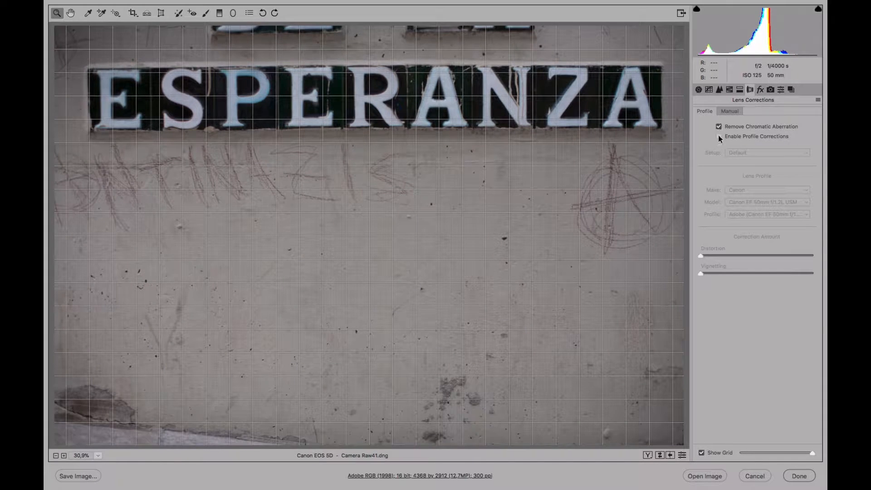
left_click(719, 136)
left_click(719, 136)
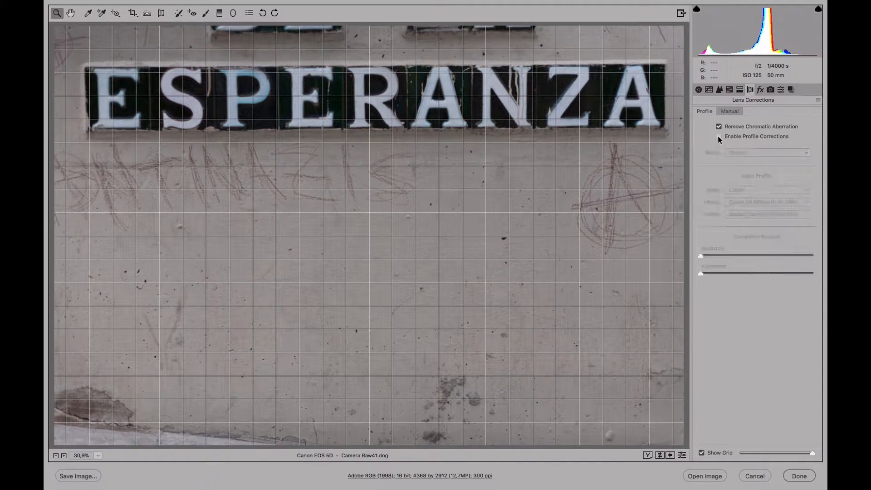
left_click(720, 136)
left_click(719, 137)
left_click(719, 137)
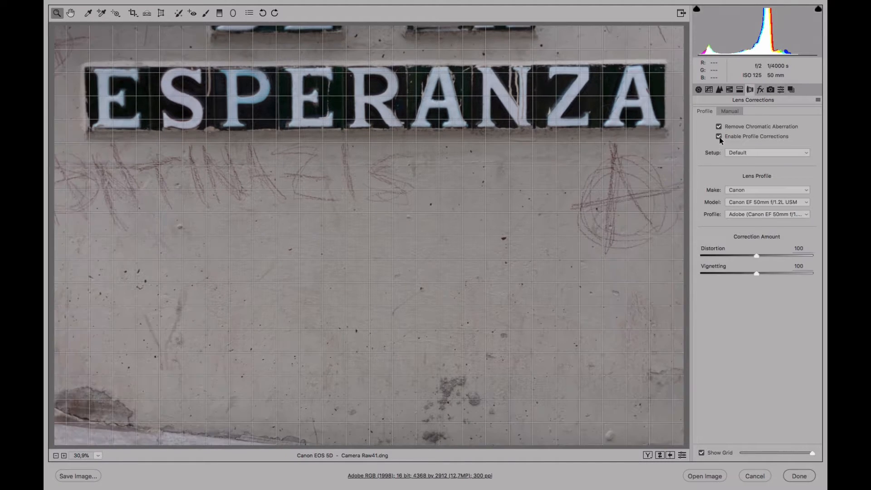
left_click(719, 136)
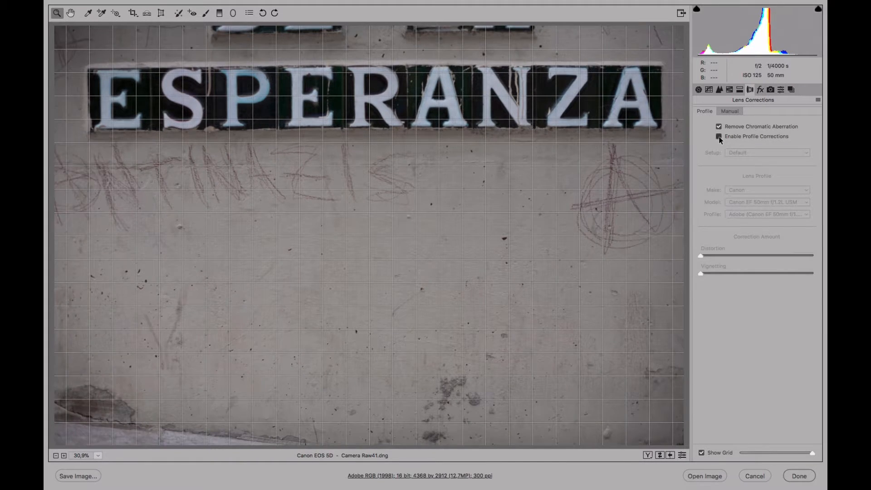
left_click(719, 136)
left_click(719, 136)
left_click(720, 138)
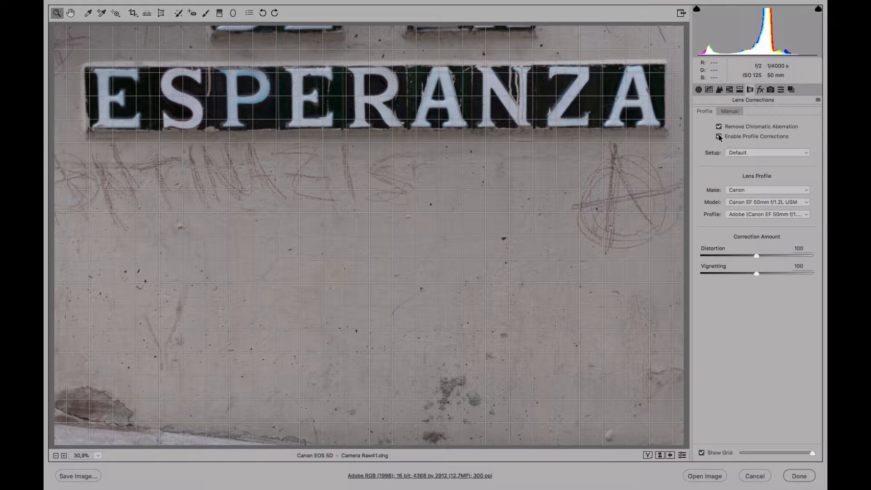
left_click(720, 136)
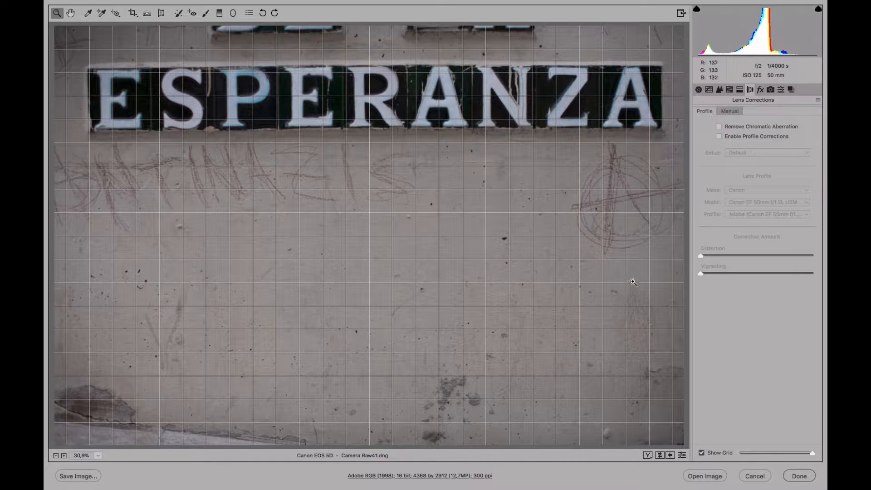
left_click(719, 136)
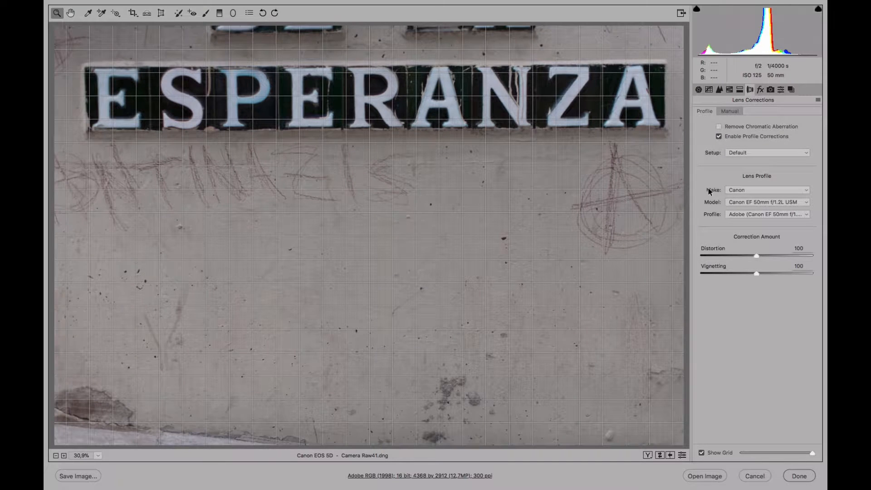
left_click(719, 137)
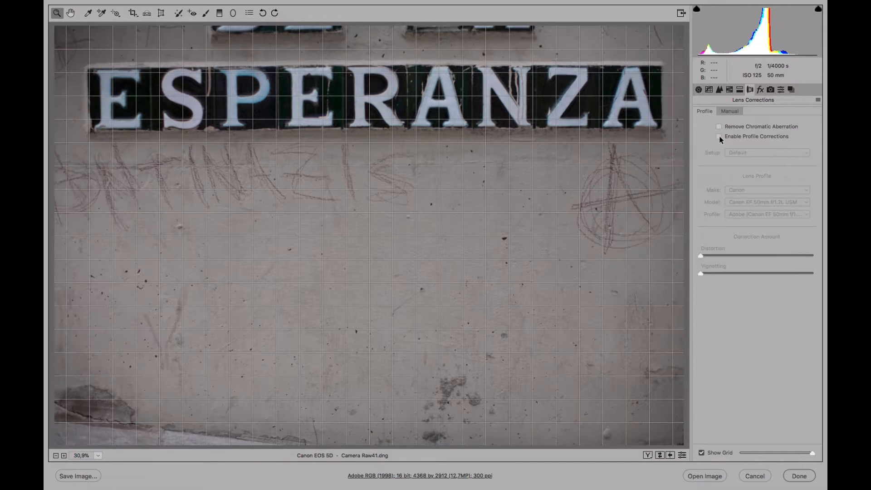
left_click(720, 136)
left_click(719, 136)
left_click(719, 136)
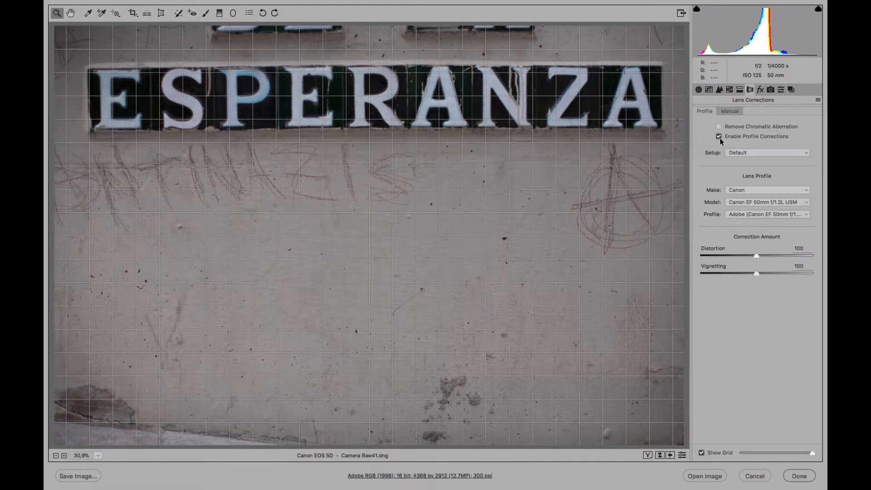
left_click(719, 137)
left_click(719, 137)
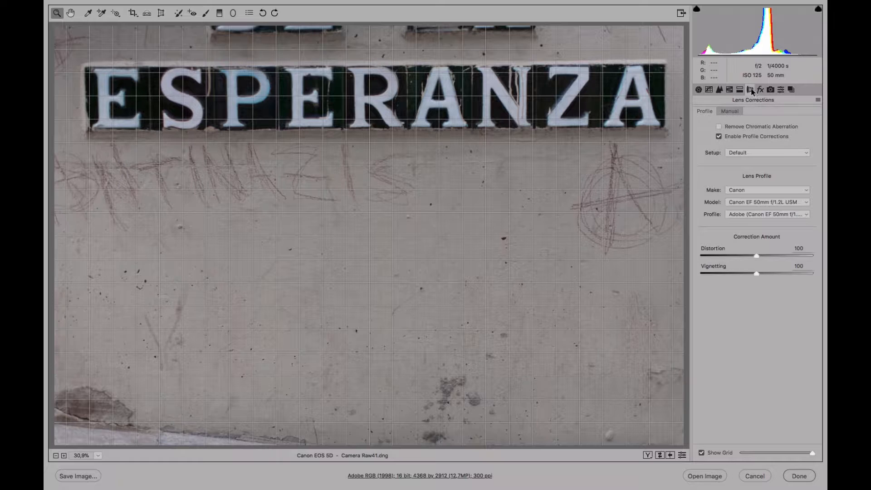
Show the grid overlay in the preview and enlarge the grid size
left_click(699, 90)
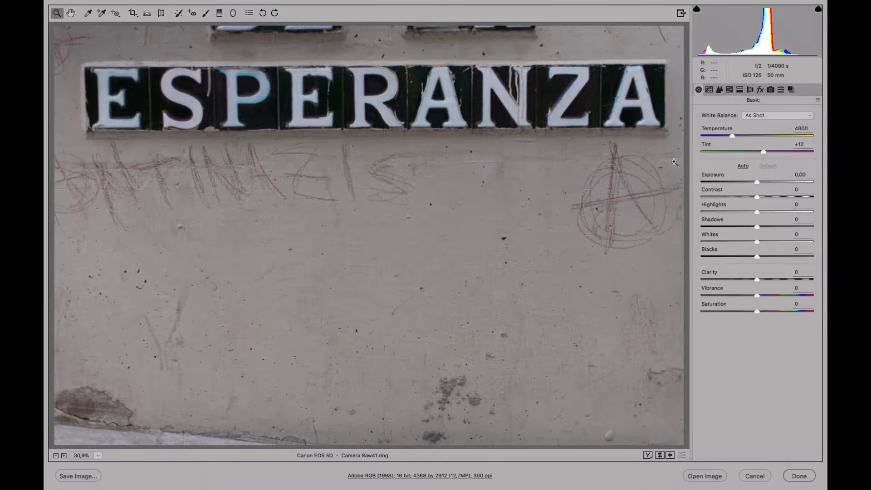
left_click(750, 90)
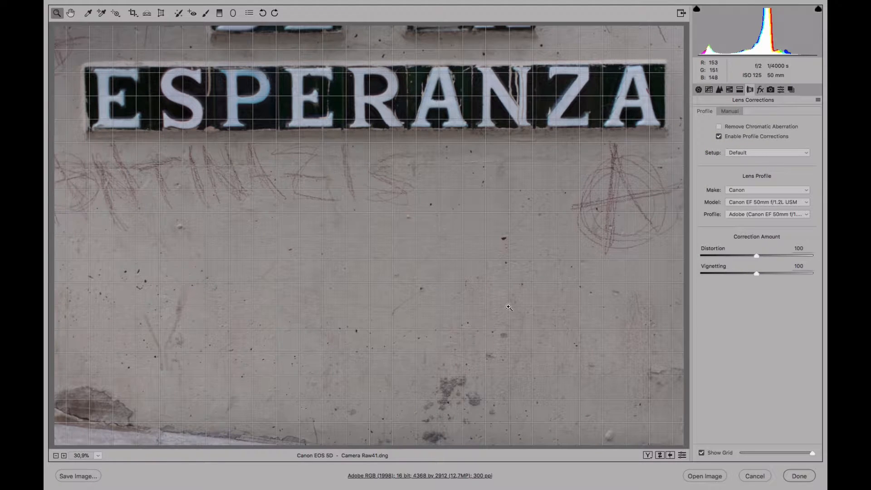
left_click(702, 454)
left_click(703, 453)
left_click(703, 453)
left_click(702, 453)
left_click_drag(745, 453, 800, 453)
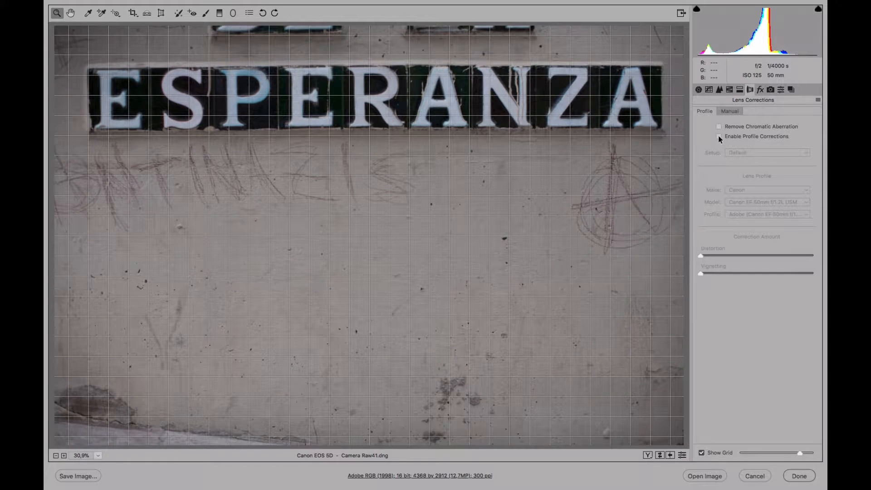
Toggle profile corrections off and on again to compare the corrected and uncorrected image
left_click(719, 137)
left_click(719, 137)
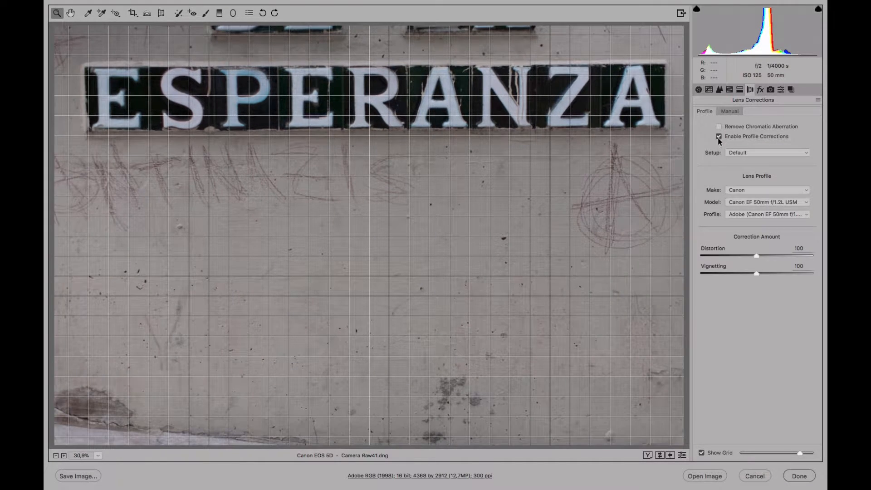
left_click(719, 137)
left_click(719, 136)
left_click(719, 137)
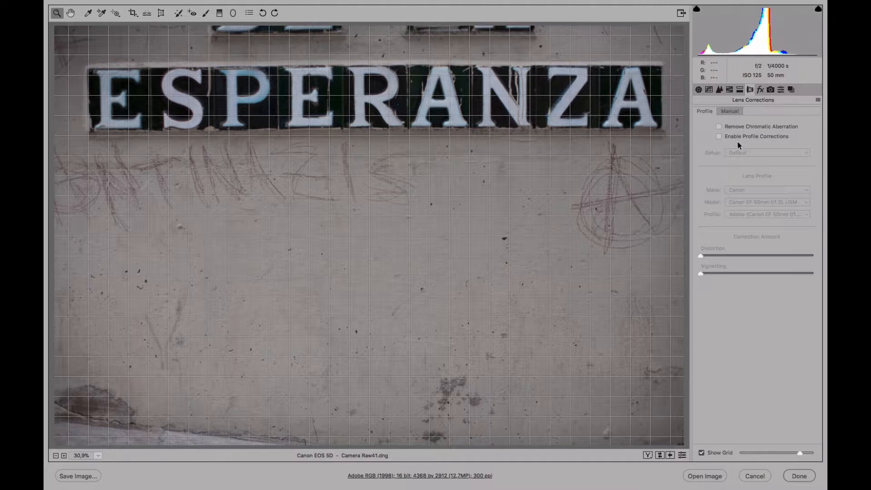
left_click(719, 137)
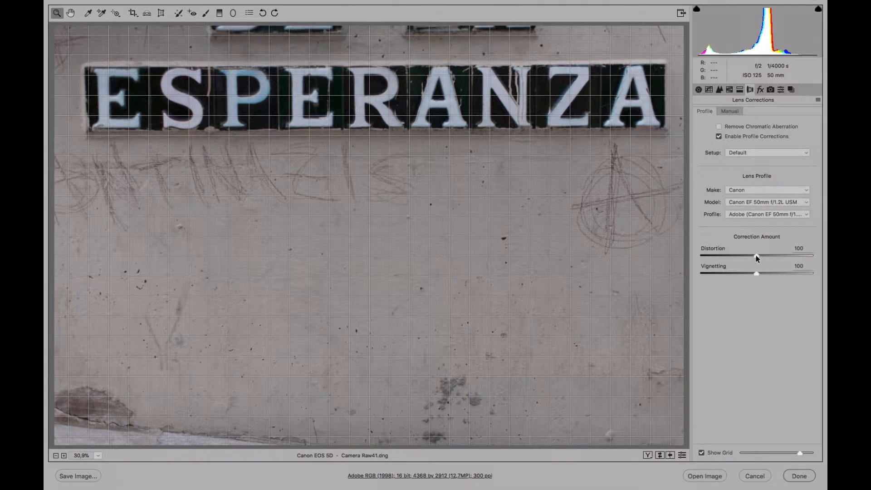
Keep profile distortion correction at 100 and set the profile vignetting correction amount to 75
mouse_move(757, 255)
left_mouse_down()
mouse_move(710, 257)
mouse_move(795, 254)
mouse_move(727, 252)
mouse_move(756, 252)
left_mouse_up()
double_click(756, 255)
mouse_move(757, 273)
left_mouse_down()
mouse_move(736, 275)
mouse_move(778, 273)
mouse_move(732, 274)
mouse_move(773, 272)
mouse_move(743, 275)
left_mouse_up()
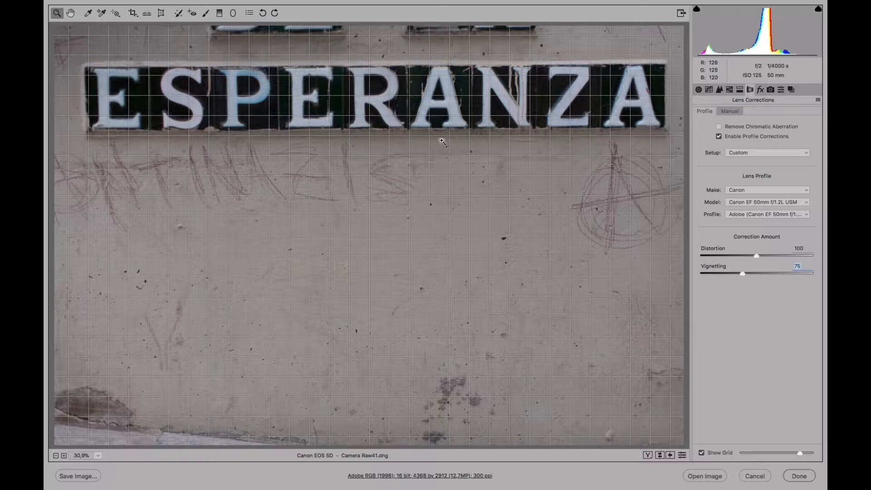
Zoom in to 300% on the letters, enable Remove Chromatic Aberration and hide the grid overlay
left_click(566, 110)
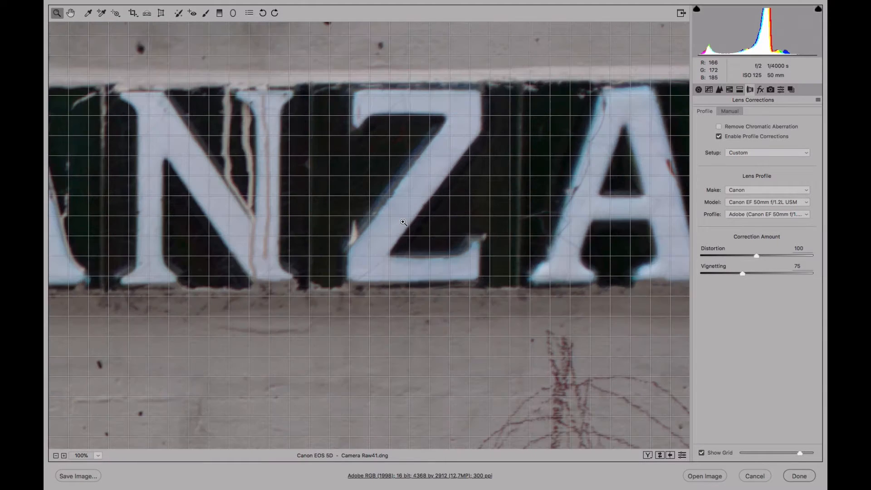
left_click(403, 221)
left_click(362, 239)
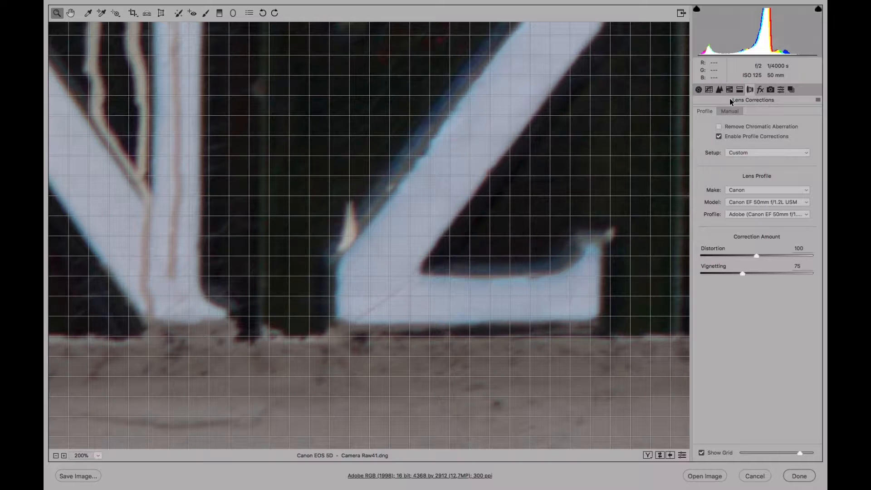
left_click(719, 128)
left_click(720, 128)
left_click(199, 164)
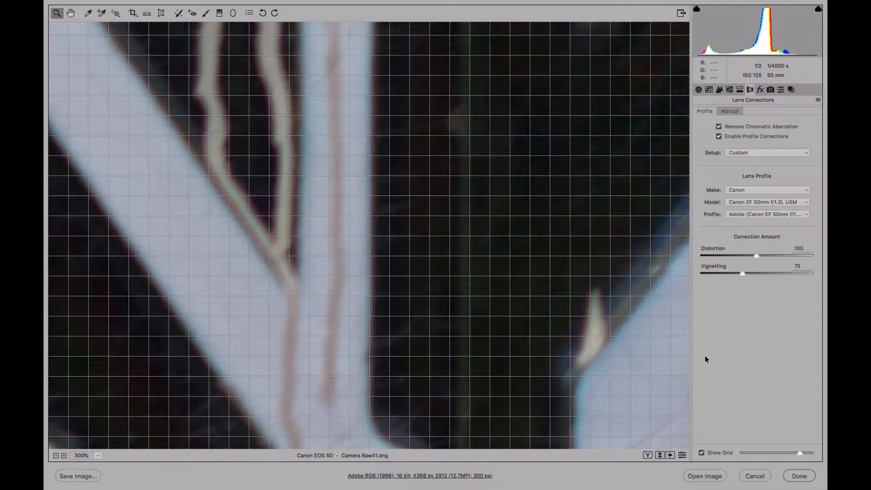
left_click(701, 453)
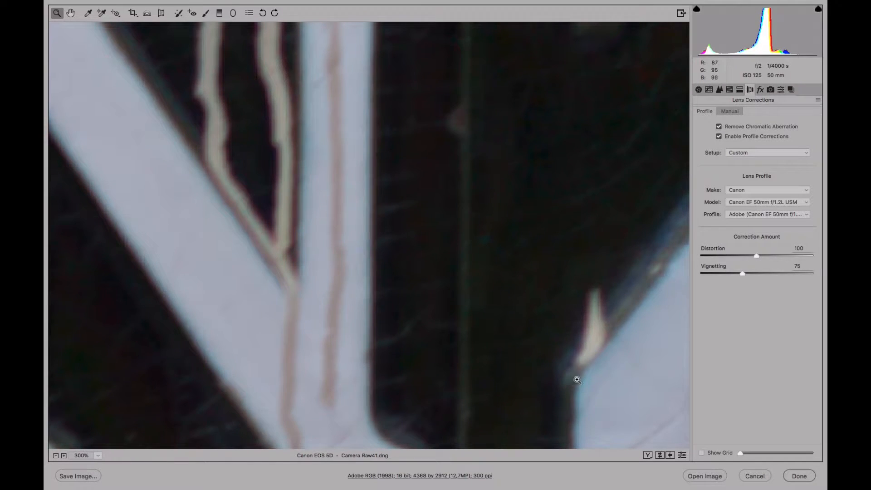
Pan across the enlarged letter edges to inspect color fringing and open the manual defringe settings
left_click_drag(577, 381, 355, 208)
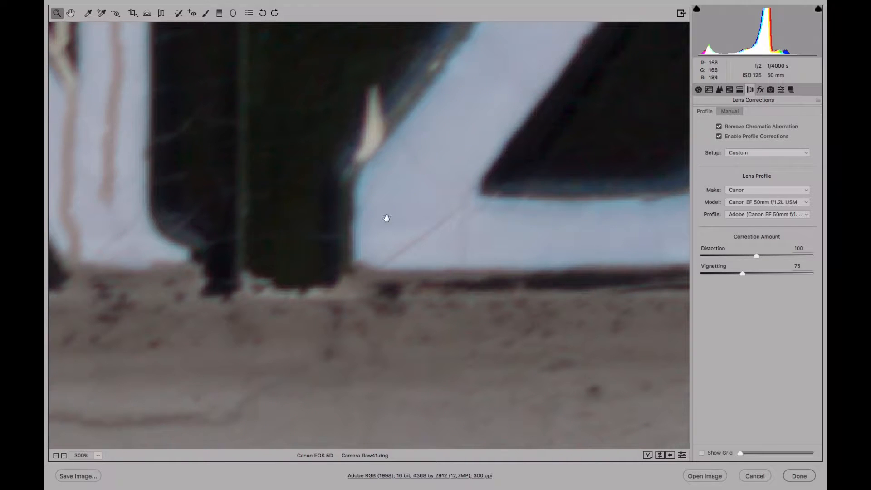
left_click_drag(536, 94, 437, 338)
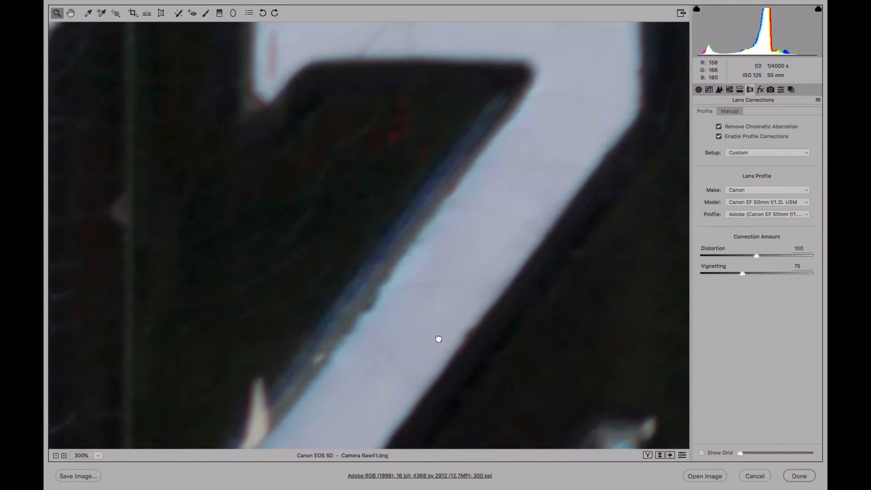
mouse_move(477, 216)
left_mouse_down()
mouse_move(370, 305)
mouse_move(407, 125)
left_mouse_up()
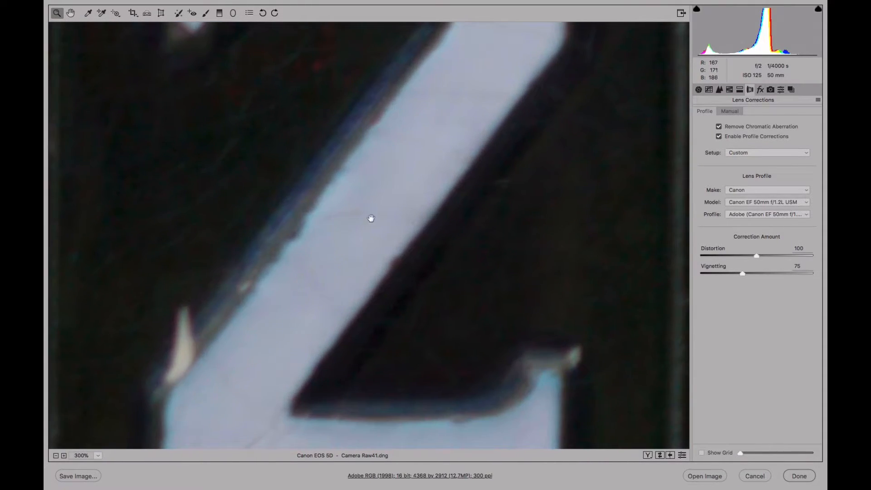
left_click_drag(369, 218, 445, 100)
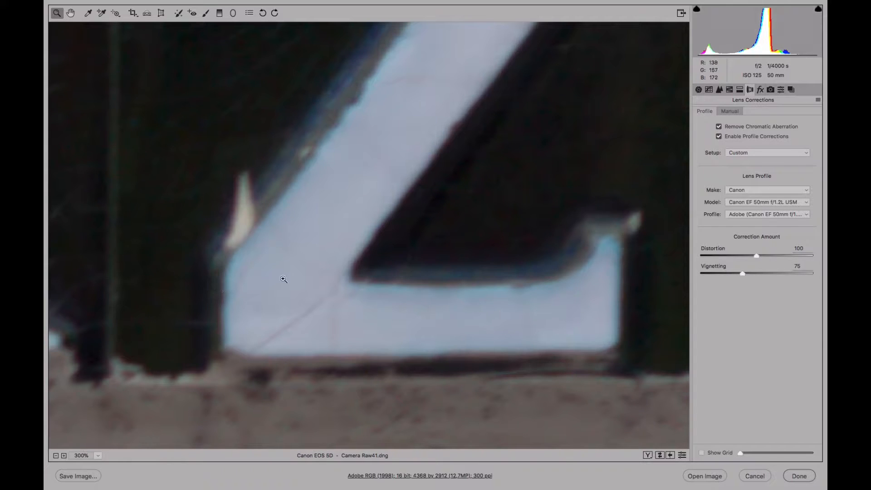
left_click(730, 111)
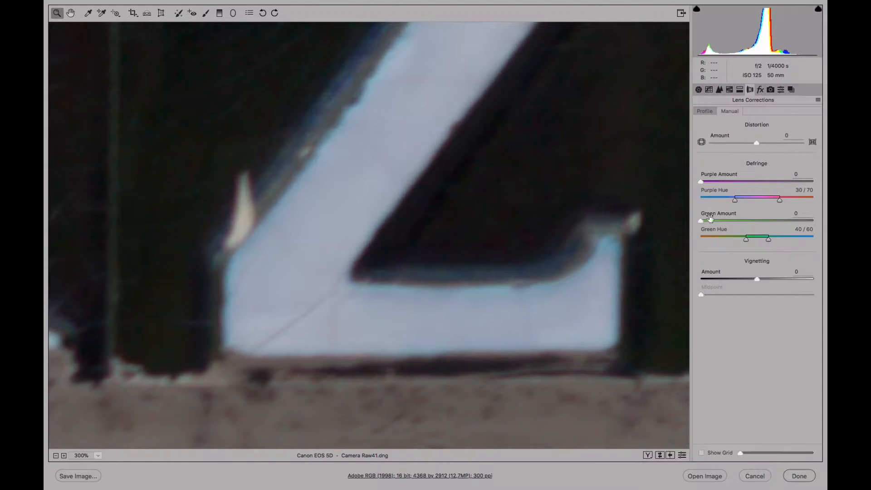
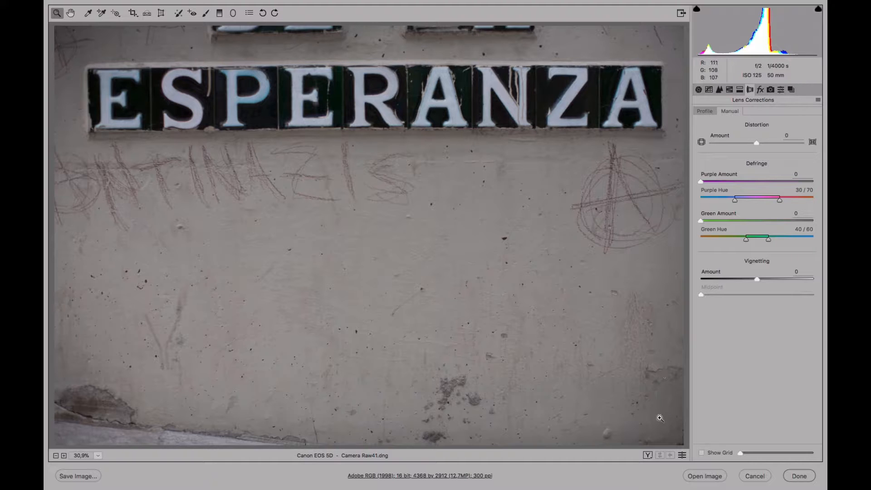
Toggle the lens corrections panel between its defaults and the current defringe settings to compare
left_click(683, 456)
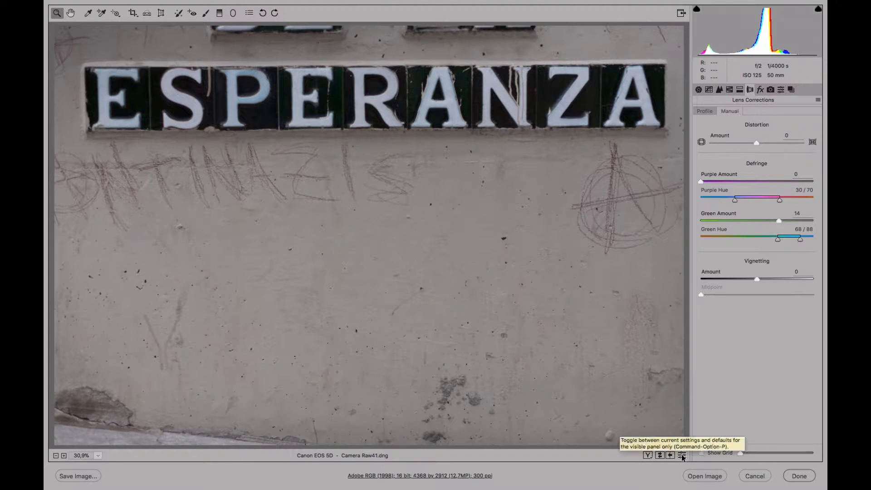
left_click(683, 456)
left_click(683, 456)
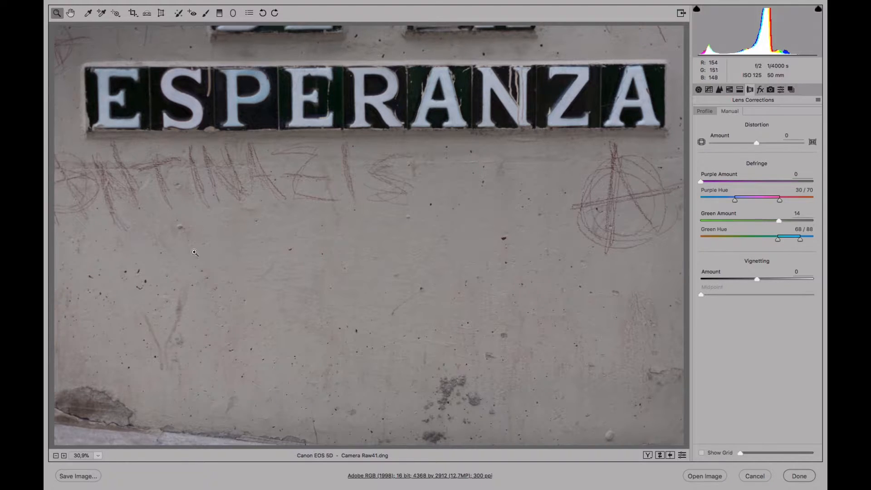
Open the Basic panel and set Exposure to +0.50 and Shadows to +18
left_click(700, 90)
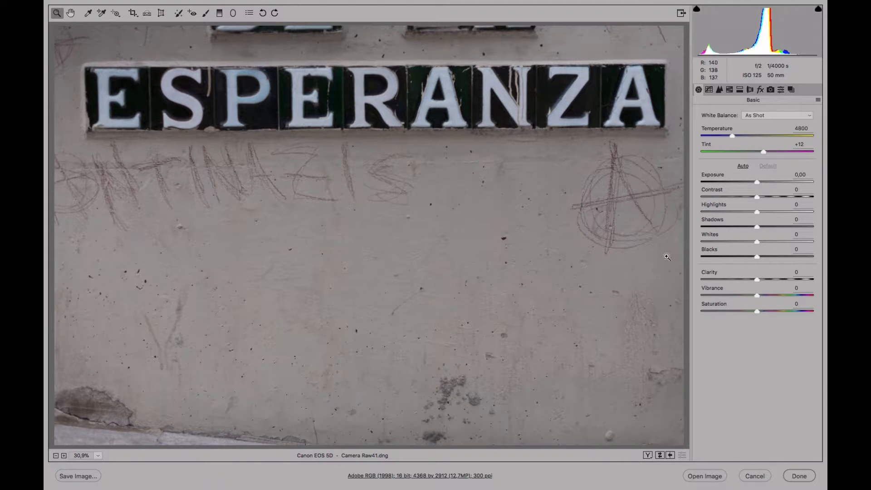
left_click_drag(757, 181, 763, 182)
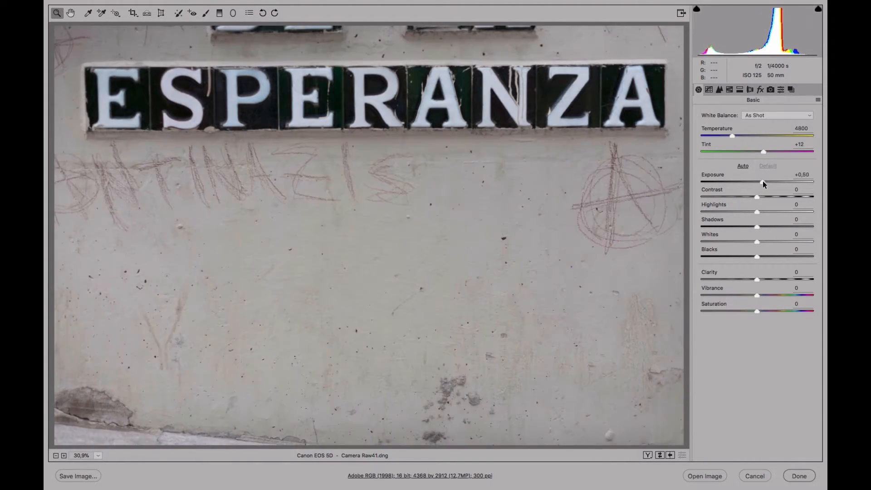
left_click_drag(763, 225, 767, 227)
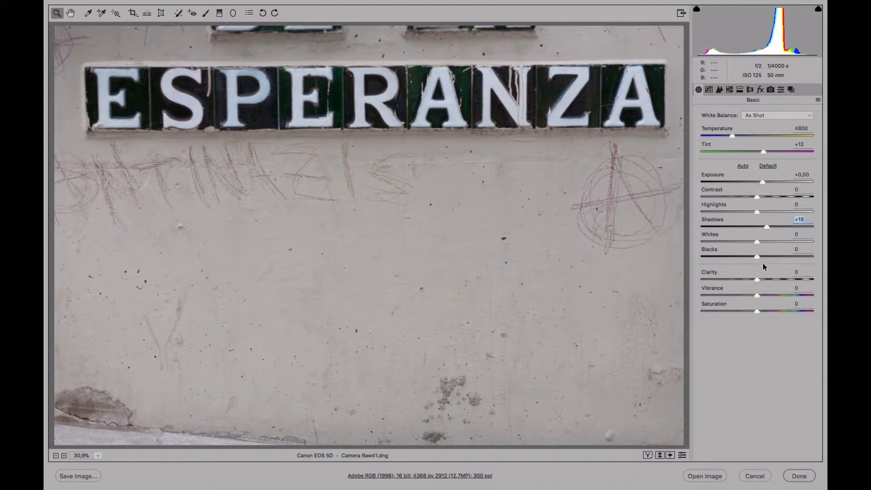
Set Clarity to +31, Contrast to +31, Highlights to +10, Whites to +28 and Blacks to -12
left_click_drag(757, 279, 775, 279)
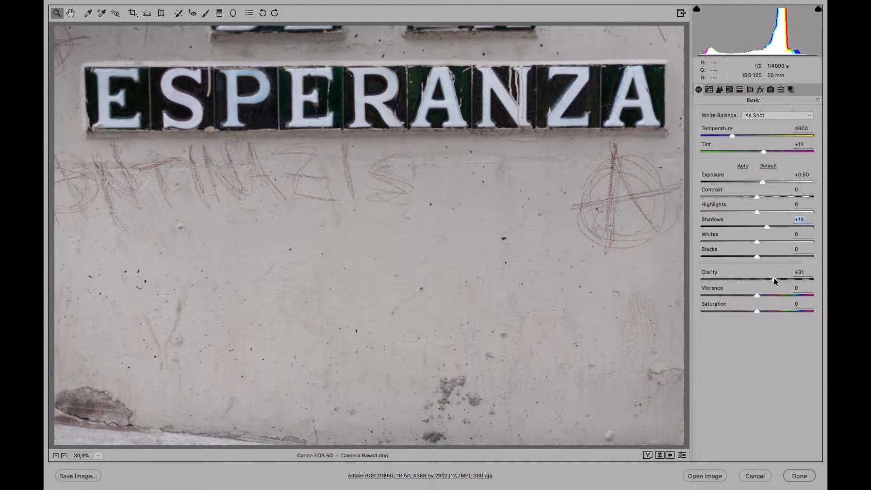
left_click(774, 197)
left_click_drag(751, 257, 769, 212)
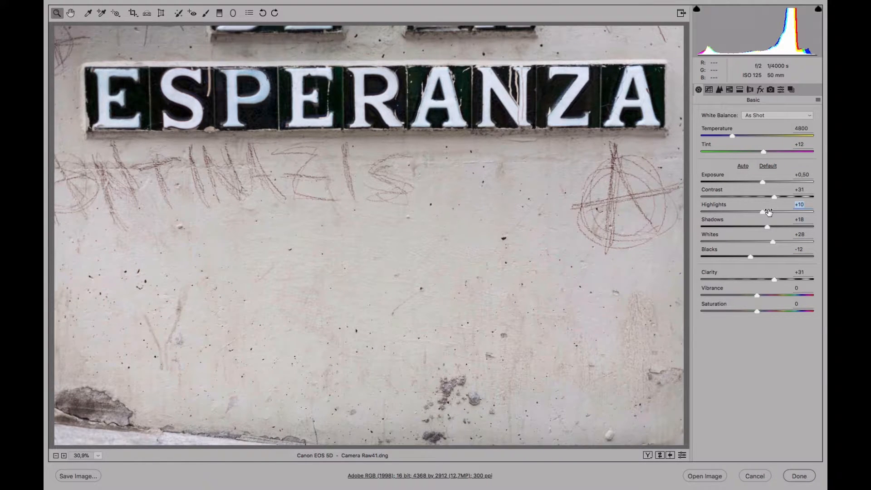
Set Vibrance to +8 and Temperature to 4950 while cycling through before/after comparison views
left_click(648, 455)
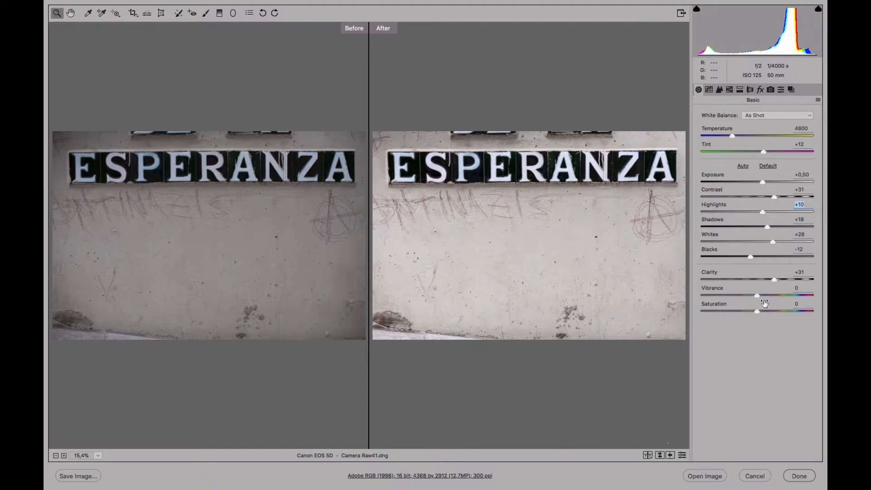
mouse_move(757, 296)
left_mouse_down()
mouse_move(779, 295)
mouse_move(763, 296)
left_mouse_up()
left_click(648, 456)
left_click(648, 456)
left_click(648, 456)
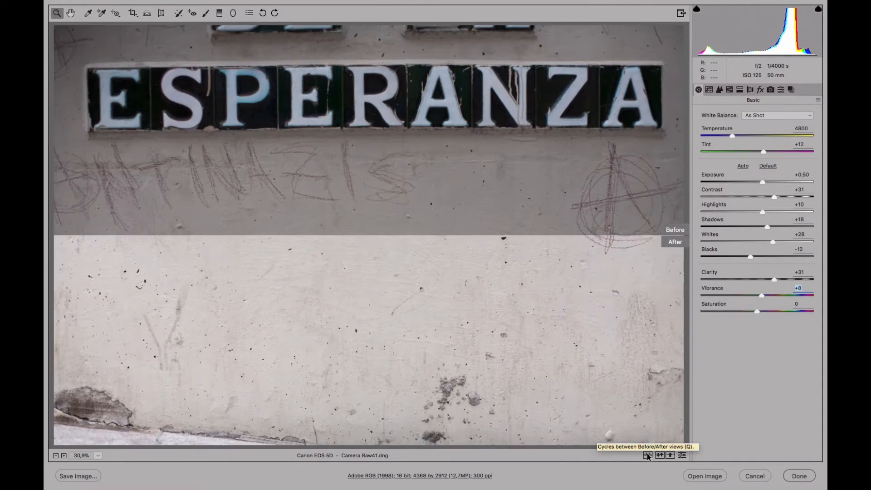
left_click(648, 455)
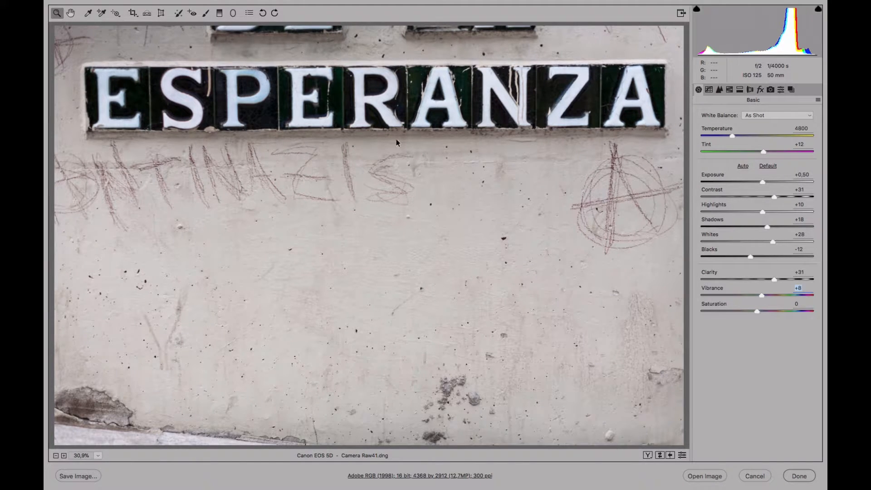
left_click_drag(733, 136, 734, 135)
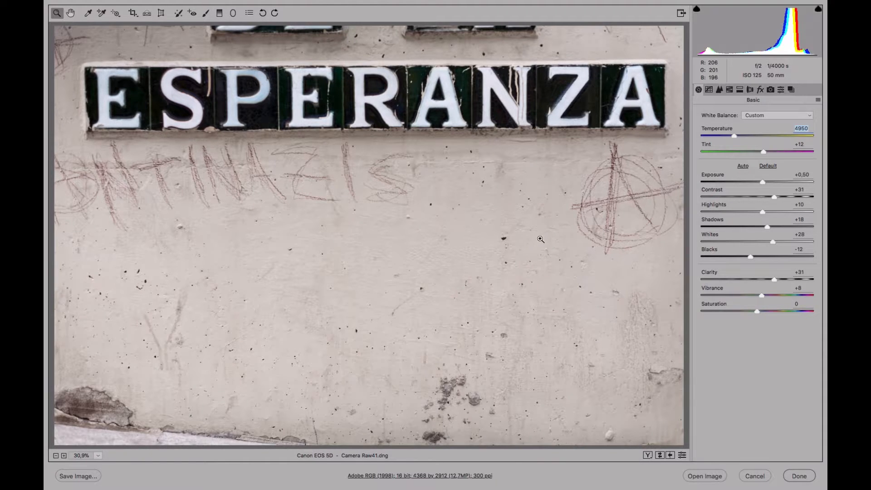
Switch to the Spot Removal tool with Heal type, size 13, feather 23 and opacity 100
left_click(179, 13)
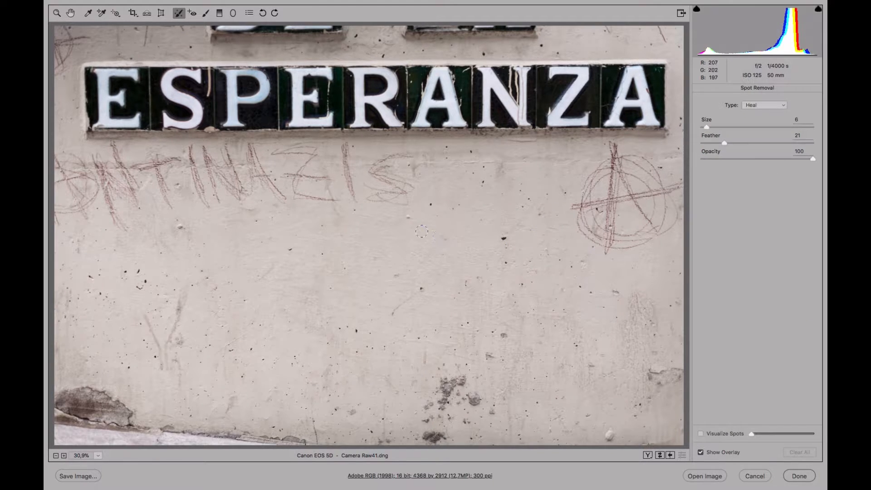
mouse_move(714, 128)
left_mouse_down()
mouse_move(732, 129)
mouse_move(722, 127)
left_mouse_up()
mouse_move(723, 142)
left_mouse_down()
mouse_move(770, 142)
mouse_move(745, 145)
left_mouse_up()
left_click(814, 157)
left_click(785, 106)
left_click(784, 105)
left_click(784, 106)
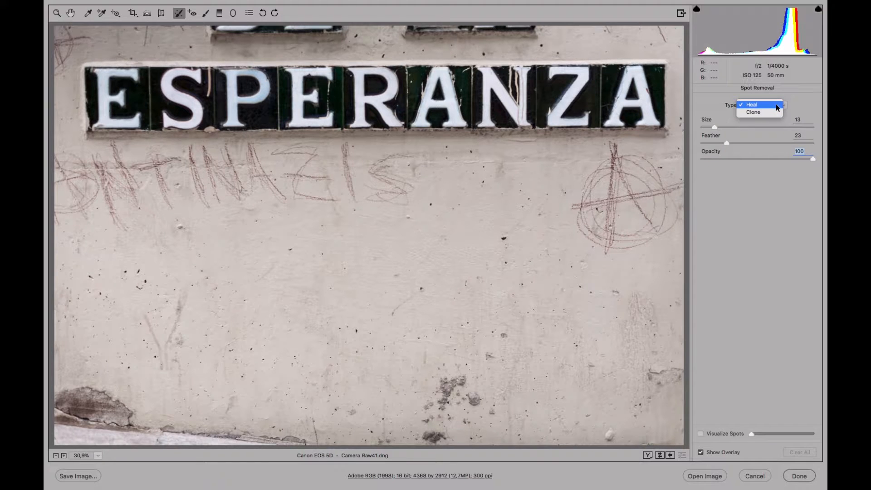
left_click(777, 107)
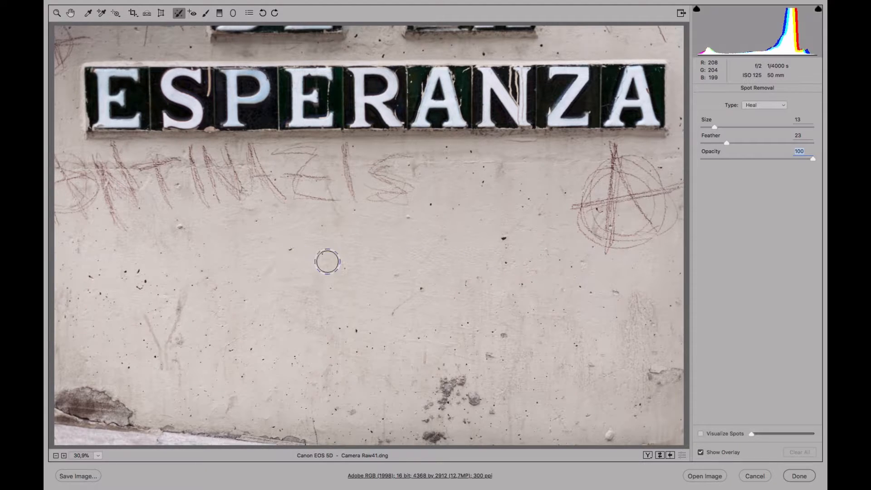
Set the type to Clone and size to 9, then clone a wall spot using the letter E as source
left_click(767, 106)
left_click_drag(712, 129, 711, 129)
left_click(504, 238)
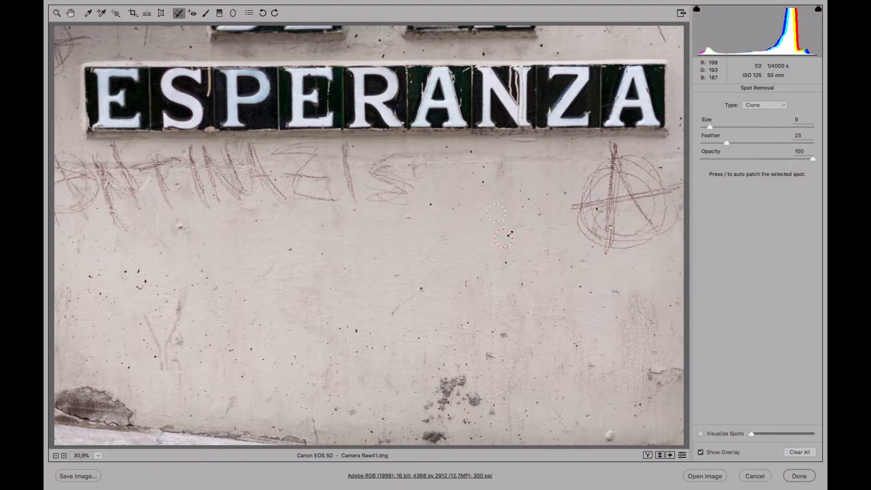
left_click_drag(516, 232, 512, 234)
mouse_move(497, 215)
left_mouse_down()
mouse_move(383, 243)
mouse_move(338, 222)
mouse_move(296, 177)
mouse_move(218, 190)
mouse_move(154, 169)
mouse_move(127, 139)
mouse_move(121, 100)
left_mouse_up()
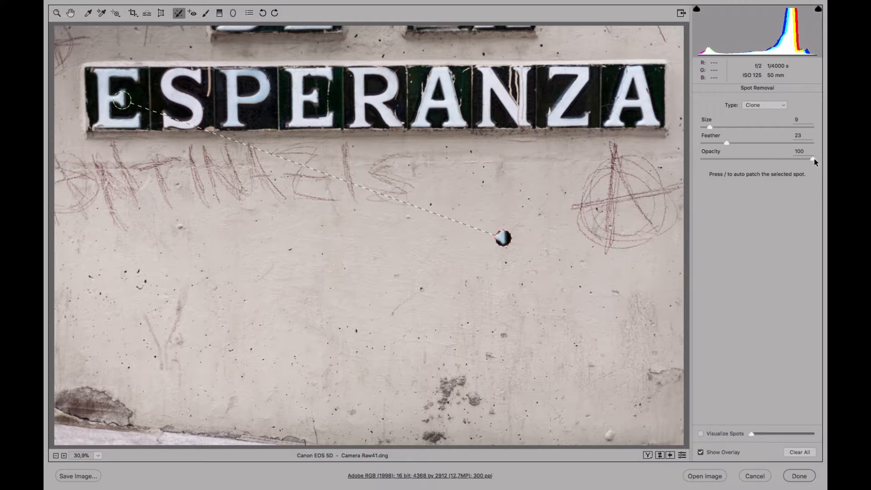
Hide the spot overlay, compare with the panel defaults and reselect the cloned spot
left_click(701, 453)
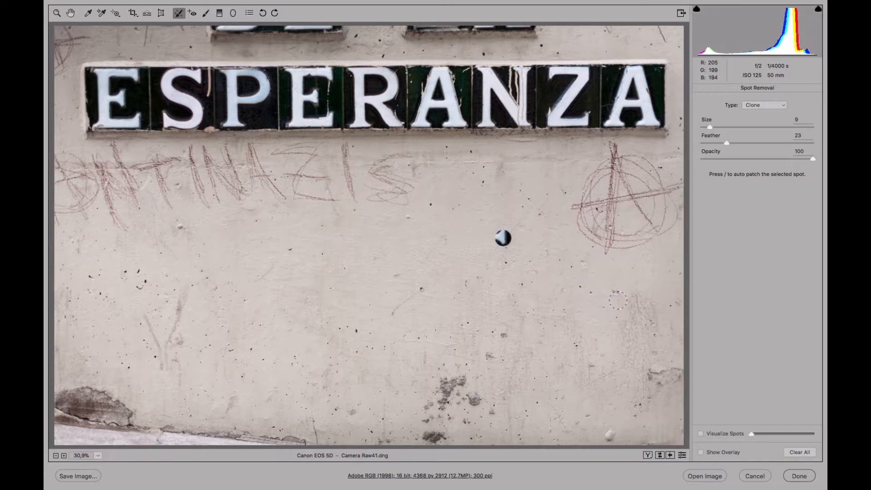
left_click(683, 456)
left_click(774, 104)
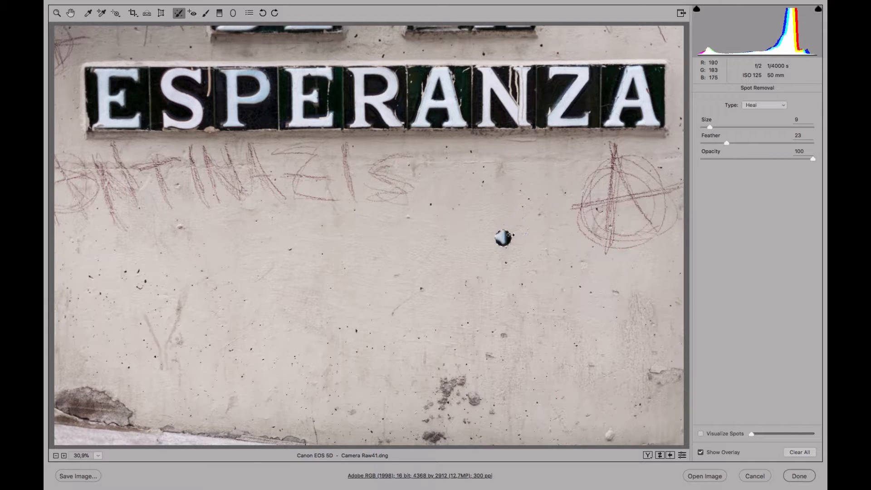
left_click(509, 238)
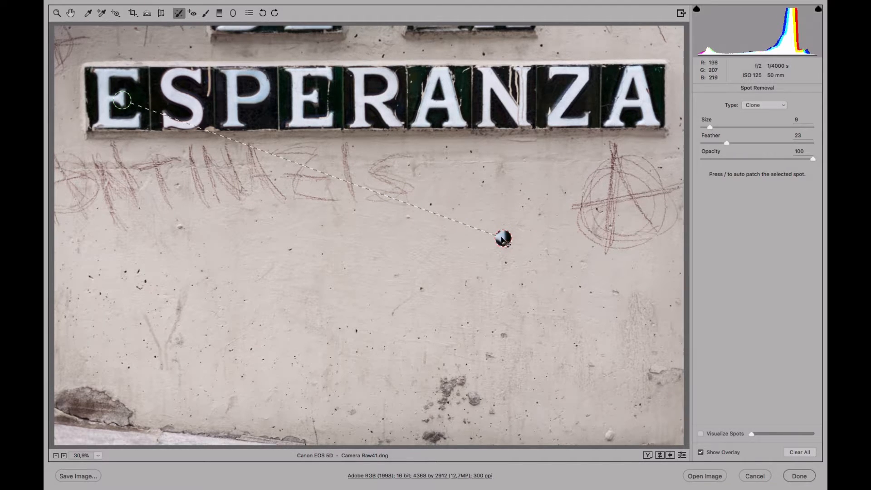
Switch the selected spot between Heal and Clone types repeatedly to compare the results
left_click(771, 105)
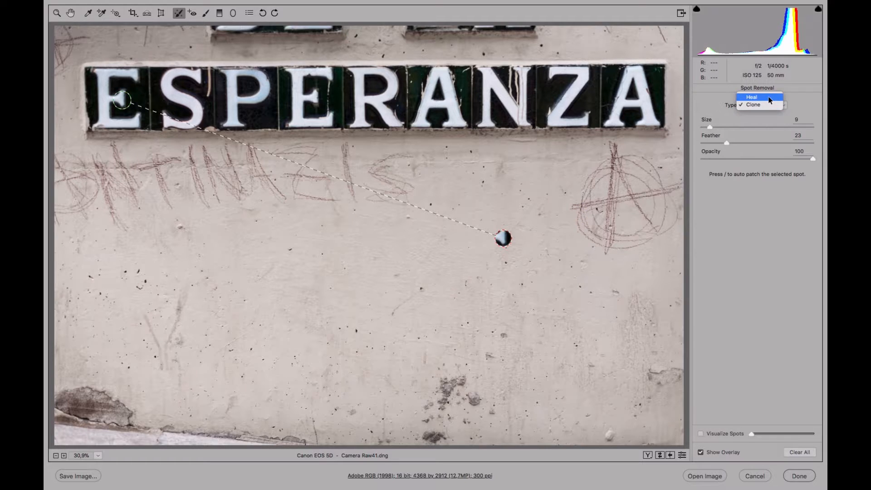
left_click(758, 95)
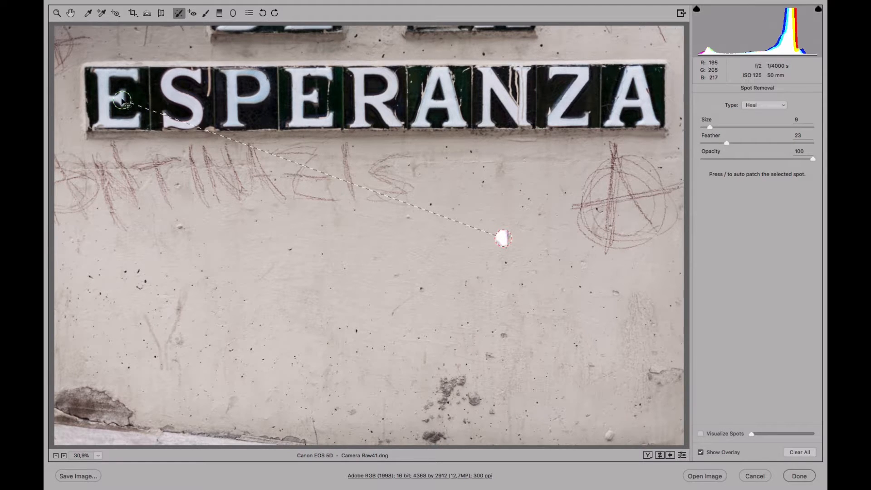
left_click(759, 111)
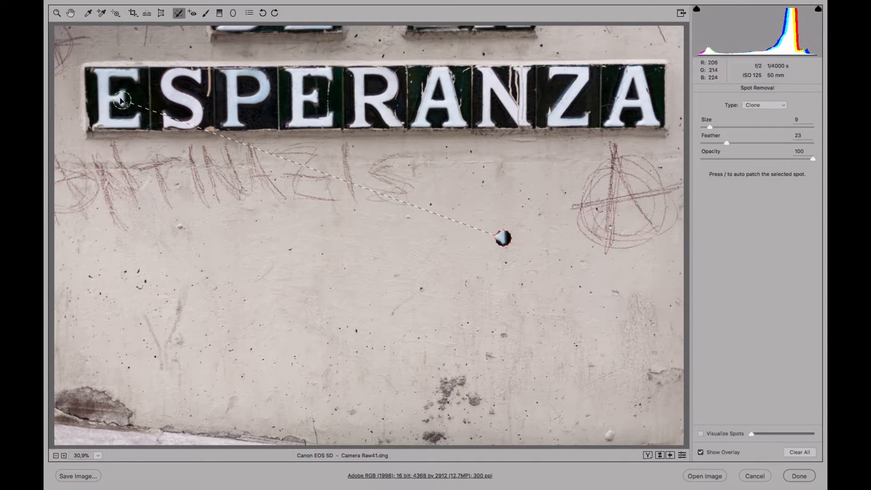
left_click(767, 105)
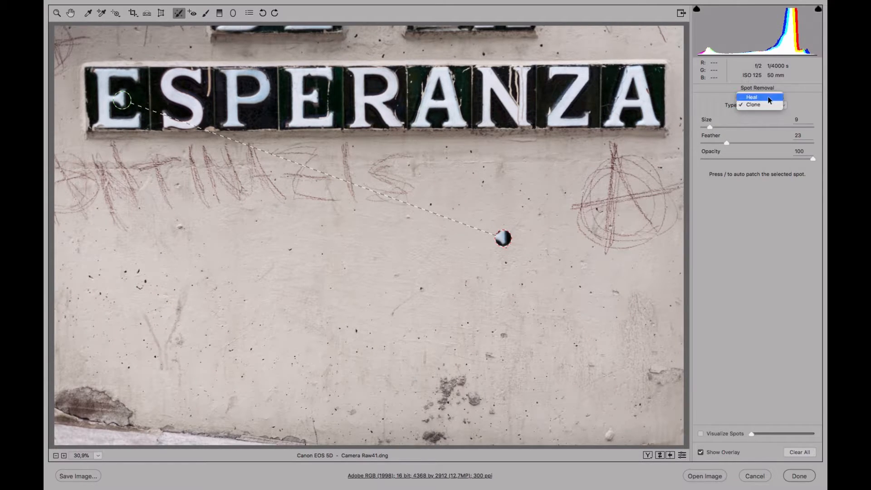
left_click(768, 97)
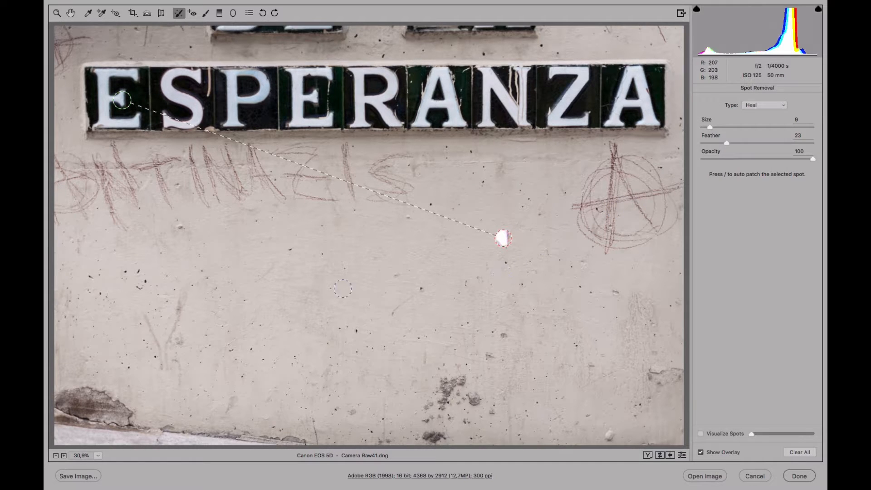
left_click(767, 106)
left_click(755, 113)
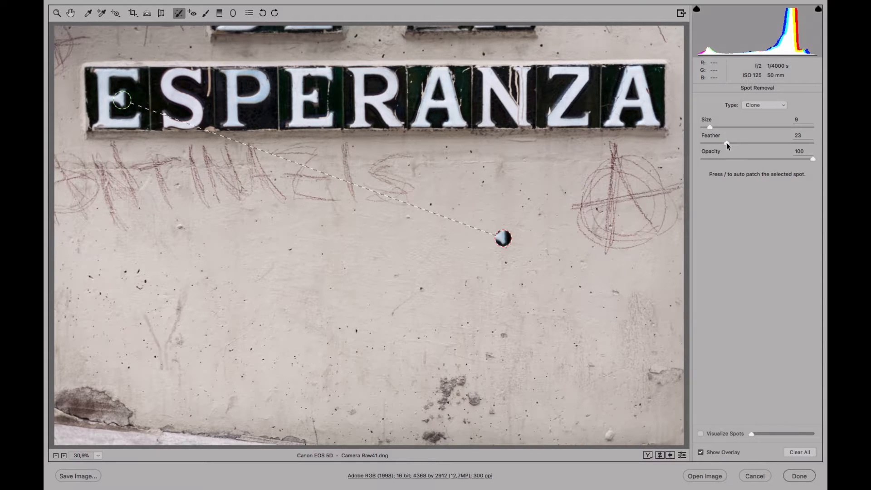
Hide the overlay, set the spot's feather to 70 and change its type to Heal
left_click(701, 452)
left_click_drag(726, 143, 789, 143)
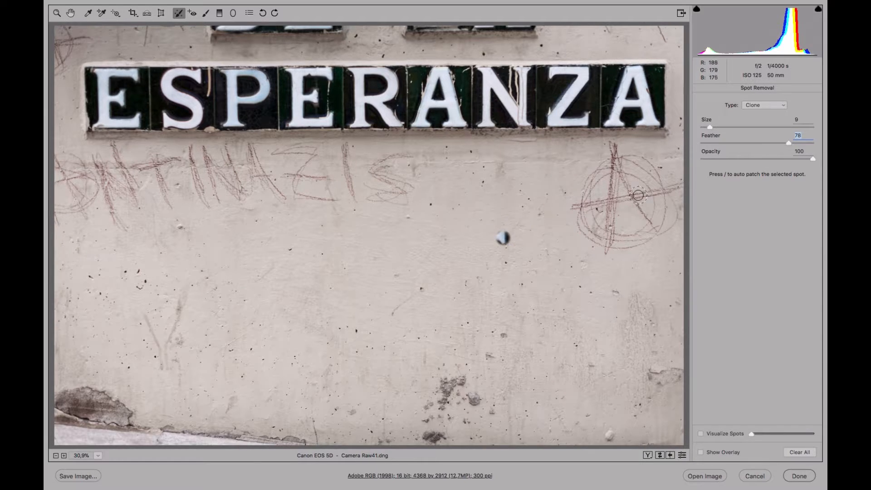
left_click(810, 145)
left_click_drag(813, 143, 766, 143)
left_click(761, 97)
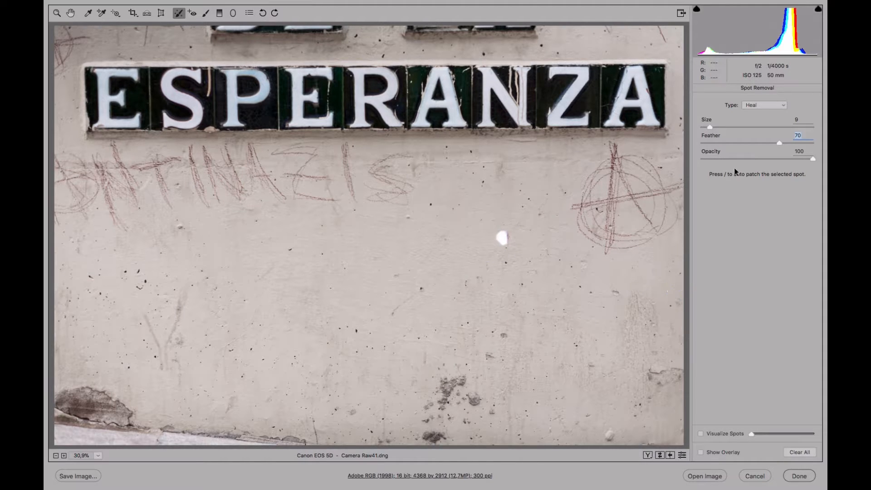
Vary the spot's opacity through 39, 6 and 30 and return it to 100
left_click_drag(790, 160, 744, 158)
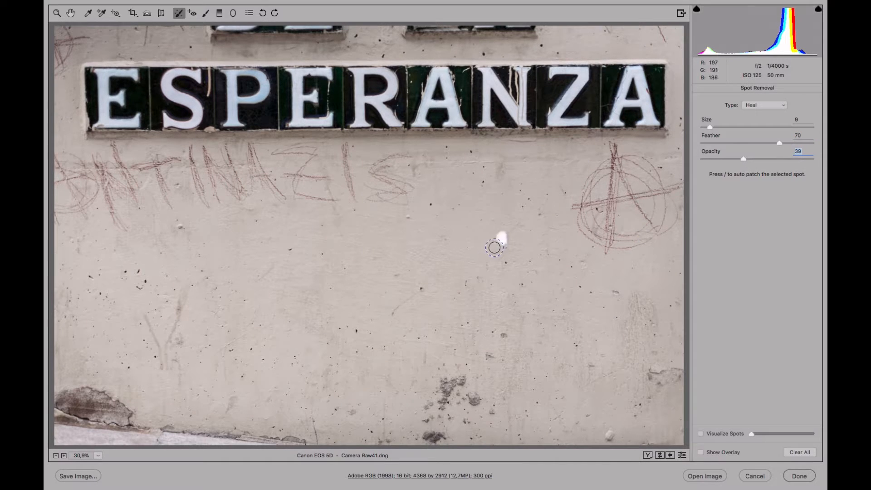
left_click_drag(734, 159, 707, 158)
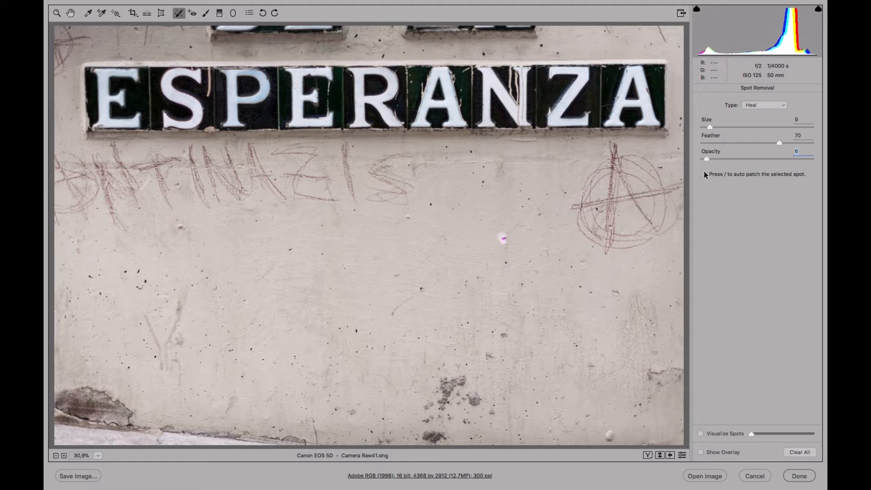
type("30")
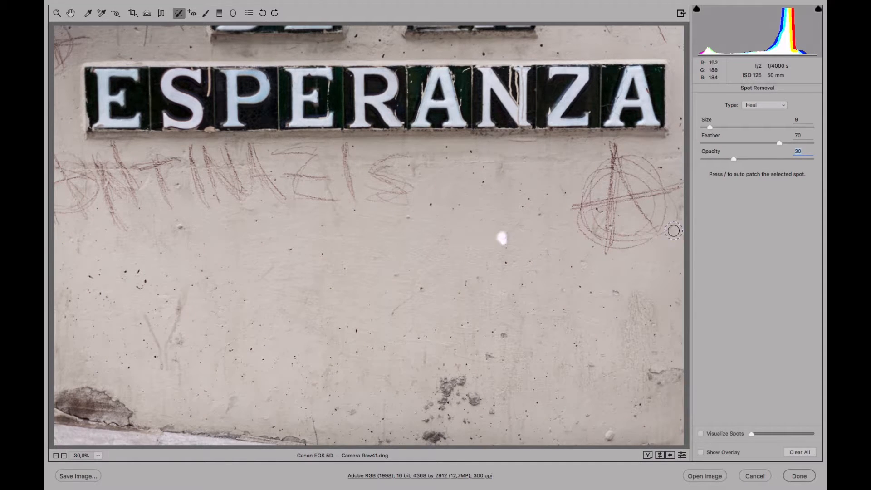
left_click(807, 159)
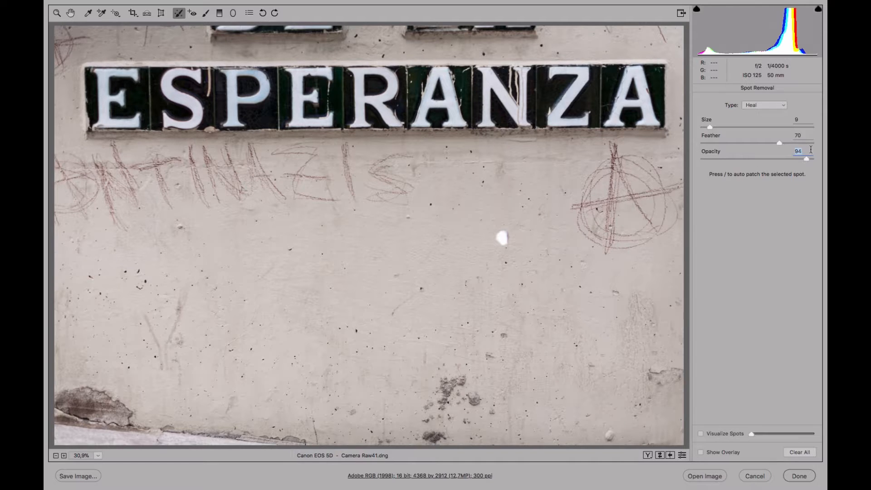
left_click_drag(807, 159, 814, 159)
Move the healed spot's source from the letter E to plain wall just left of the spot
left_click(701, 453)
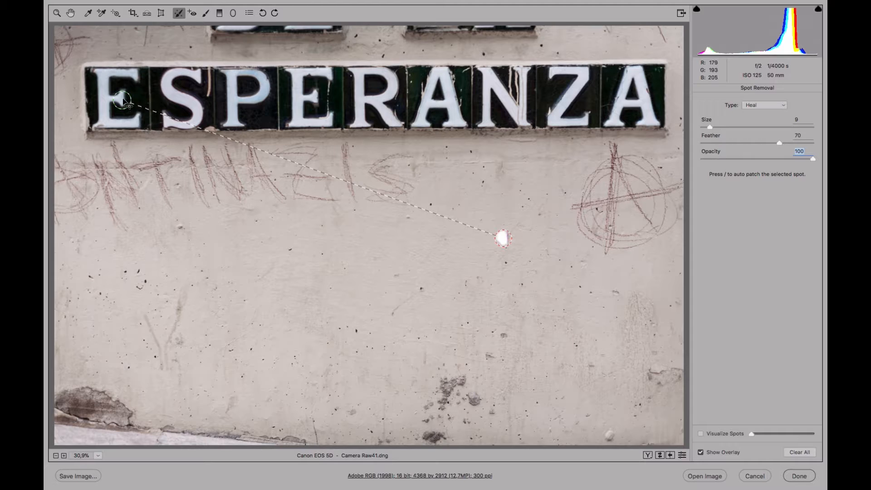
mouse_move(123, 97)
left_mouse_down()
mouse_move(190, 207)
mouse_move(322, 268)
mouse_move(394, 242)
left_mouse_up()
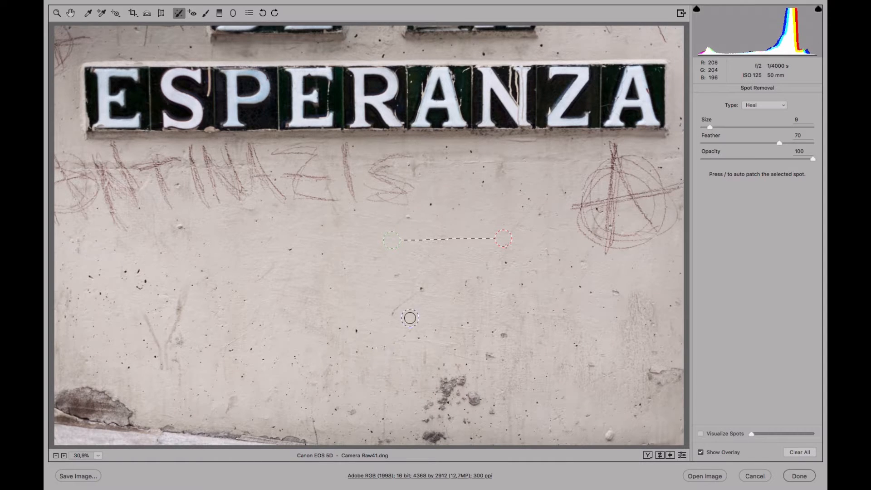
left_click(702, 453)
left_click(683, 456)
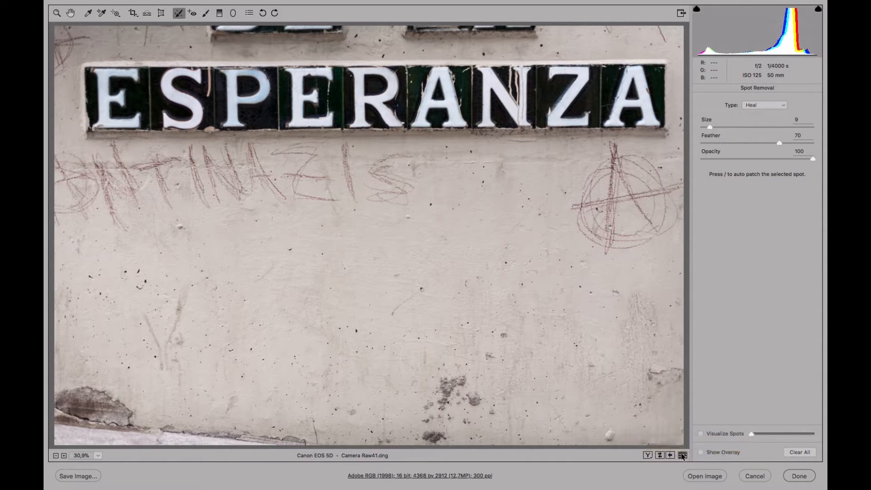
left_click(683, 456)
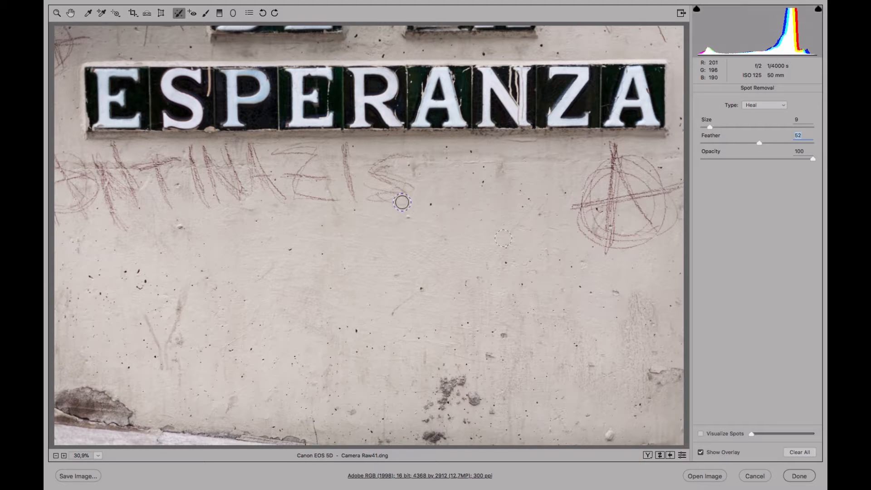
Heal two small specks below the graffiti and paint a short healing stroke beneath them, repositioning their sources on clean wall
left_click(408, 217)
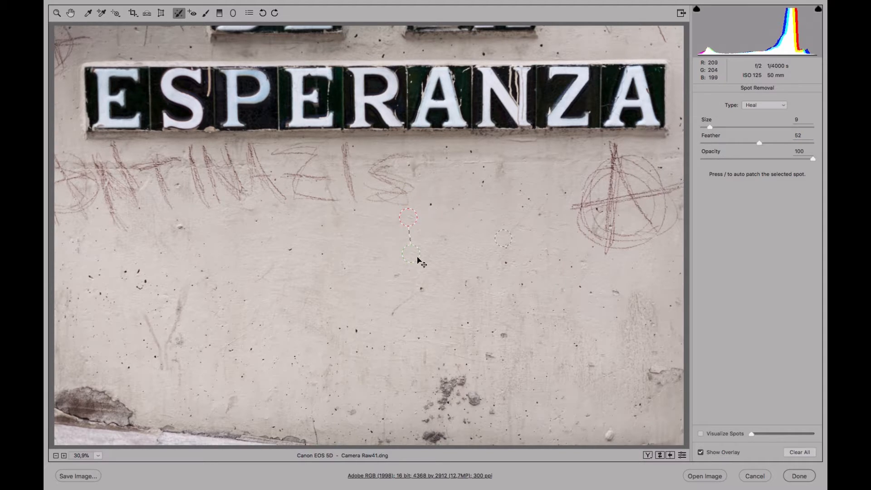
left_click_drag(416, 255, 434, 247)
left_click(431, 204)
left_click_drag(424, 289, 395, 311)
mouse_move(392, 251)
left_mouse_down()
mouse_move(415, 238)
mouse_move(419, 217)
left_mouse_up()
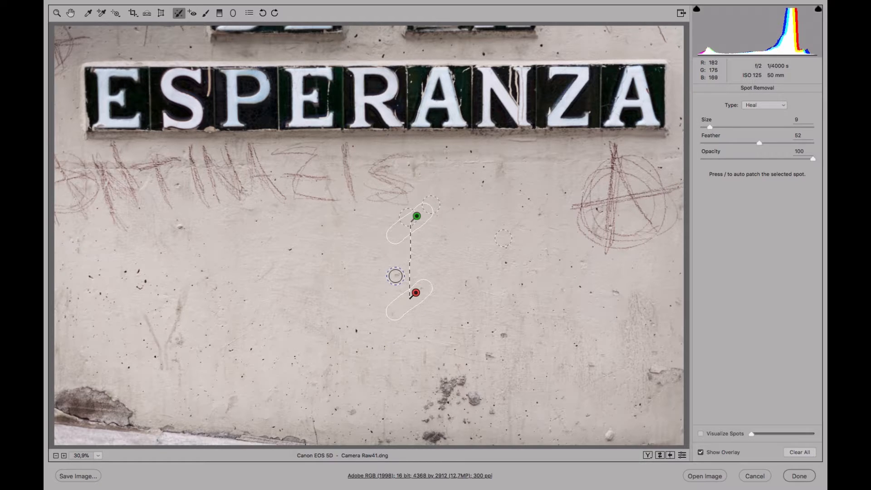
Heal about nine more dark specks scattered across the middle of the wall with single spot clicks
left_click(396, 275)
left_click(376, 260)
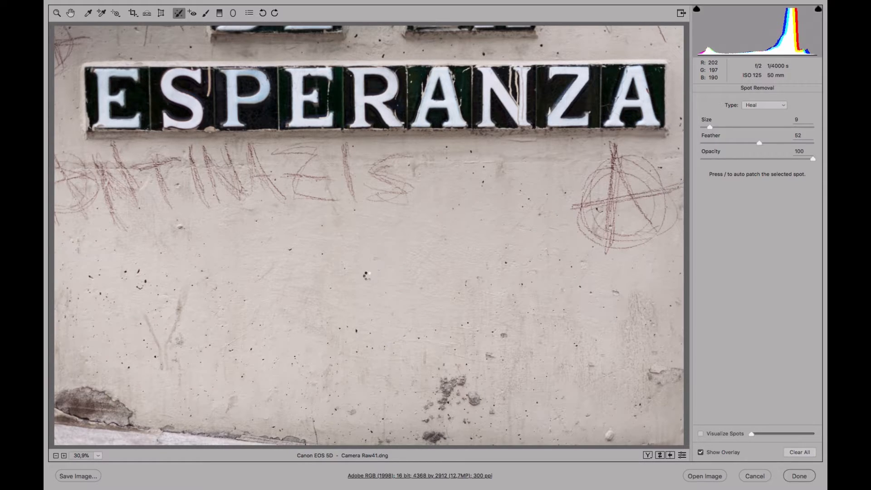
left_click(384, 294)
left_click(290, 249)
left_click(321, 255)
key("v")
left_click(357, 332)
left_click(340, 331)
left_click(326, 323)
left_click(371, 308)
Paint a heal over the dark stain near the bottom centre, take its source from clean wall above, and set feather to 16
mouse_move(441, 409)
left_mouse_down()
mouse_move(447, 380)
mouse_move(461, 378)
mouse_move(448, 410)
mouse_move(425, 410)
mouse_move(446, 382)
mouse_move(462, 379)
mouse_move(476, 384)
mouse_move(467, 403)
mouse_move(462, 394)
mouse_move(475, 393)
mouse_move(474, 406)
mouse_move(425, 419)
mouse_move(425, 393)
mouse_move(448, 365)
mouse_move(431, 380)
mouse_move(472, 379)
left_mouse_up()
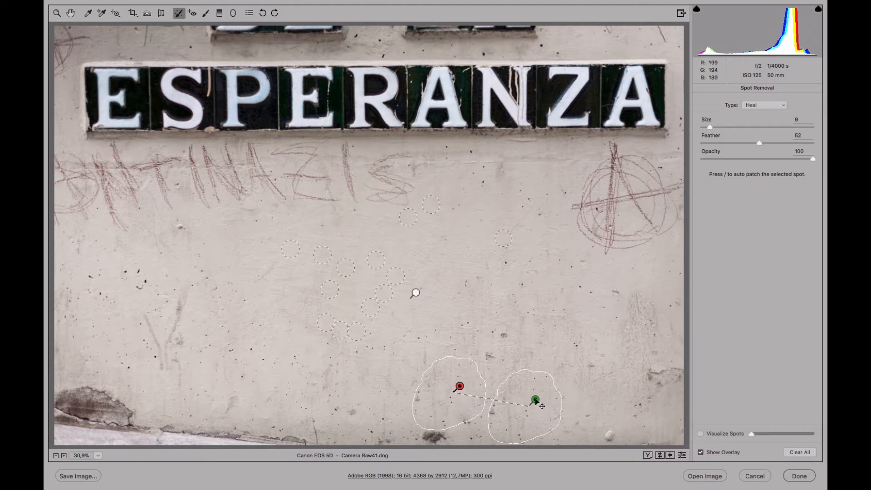
mouse_move(535, 382)
left_mouse_down()
mouse_move(471, 288)
mouse_move(413, 252)
mouse_move(374, 252)
left_mouse_up()
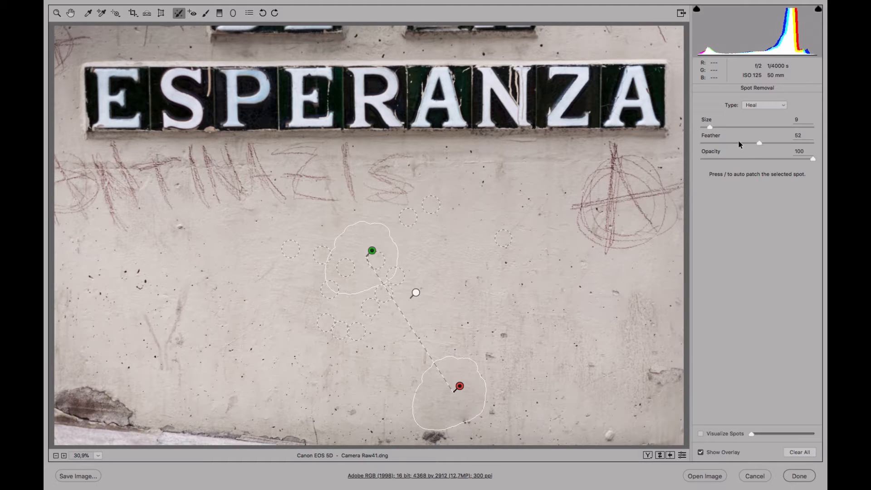
left_click(781, 142)
left_click_drag(721, 145, 720, 156)
mouse_move(465, 391)
left_mouse_down()
mouse_move(483, 380)
mouse_move(466, 387)
left_mouse_up()
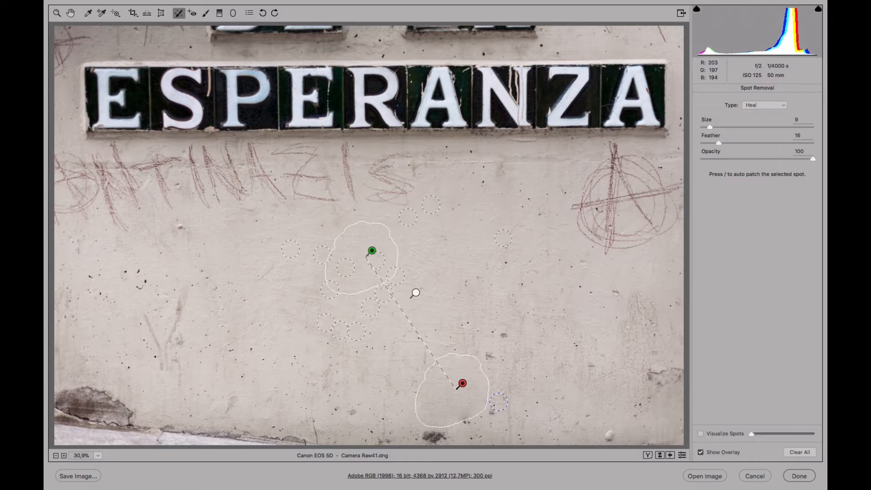
Paint two more heal strokes over the remaining stain marks at the bottom, moving each source to clean wall above
mouse_move(499, 402)
left_mouse_down()
mouse_move(464, 423)
mouse_move(499, 386)
mouse_move(490, 361)
mouse_move(501, 345)
left_mouse_up()
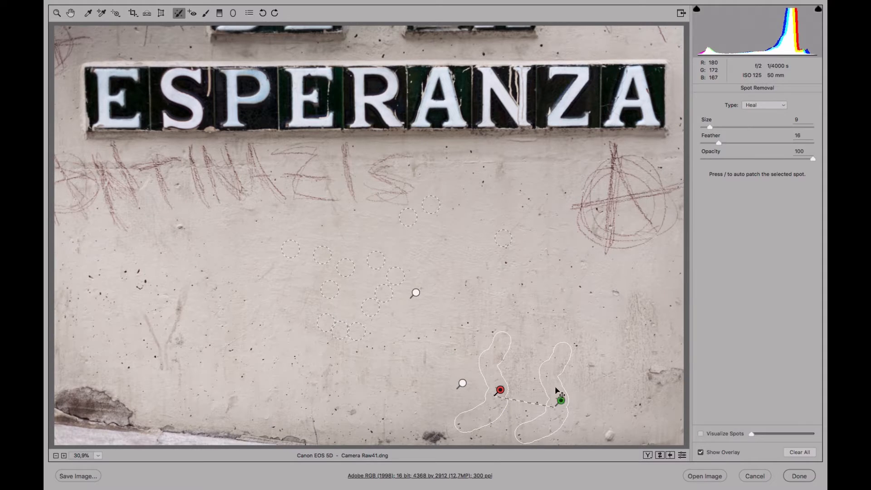
left_click_drag(559, 392, 434, 236)
left_click_drag(427, 432, 437, 440)
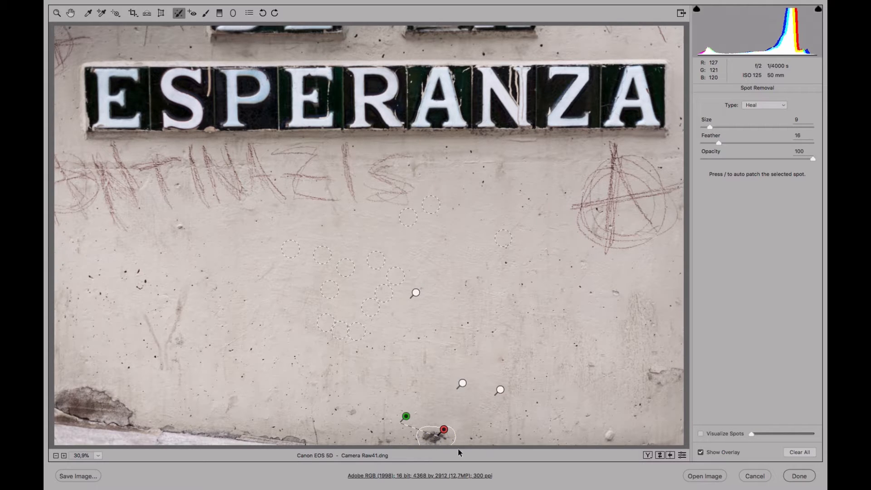
left_click_drag(409, 417, 441, 399)
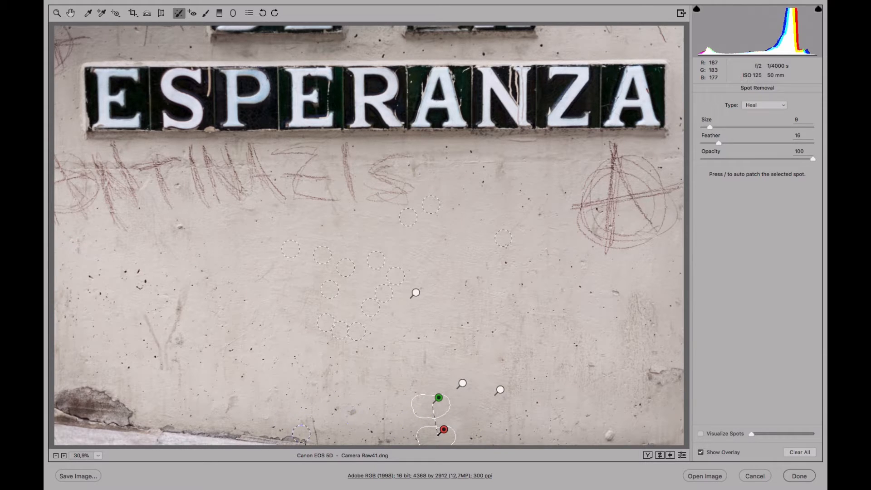
Heal several specks on the left side of the wall, adjusting one spot's source
mouse_move(181, 298)
left_mouse_down()
mouse_move(165, 366)
mouse_move(149, 318)
left_mouse_up()
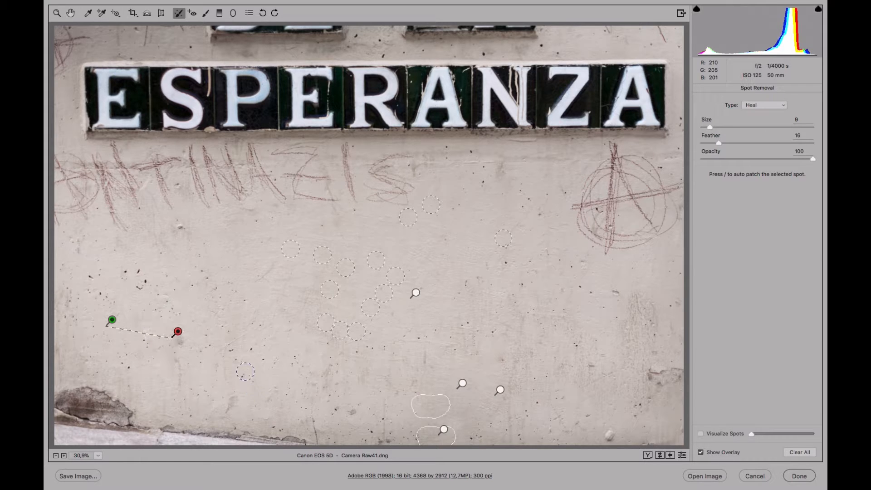
left_click(142, 285)
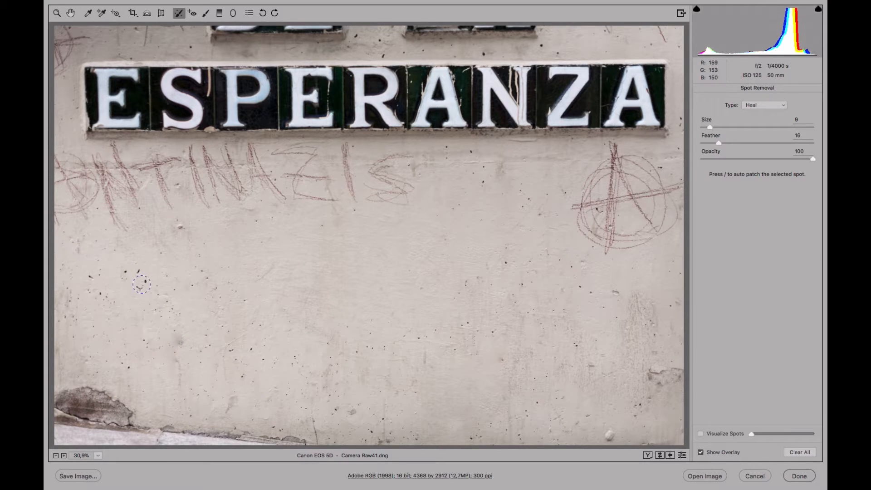
mouse_move(126, 274)
left_mouse_down()
mouse_move(115, 331)
mouse_move(111, 295)
left_mouse_up()
left_click(95, 280)
left_click_drag(181, 227, 181, 227)
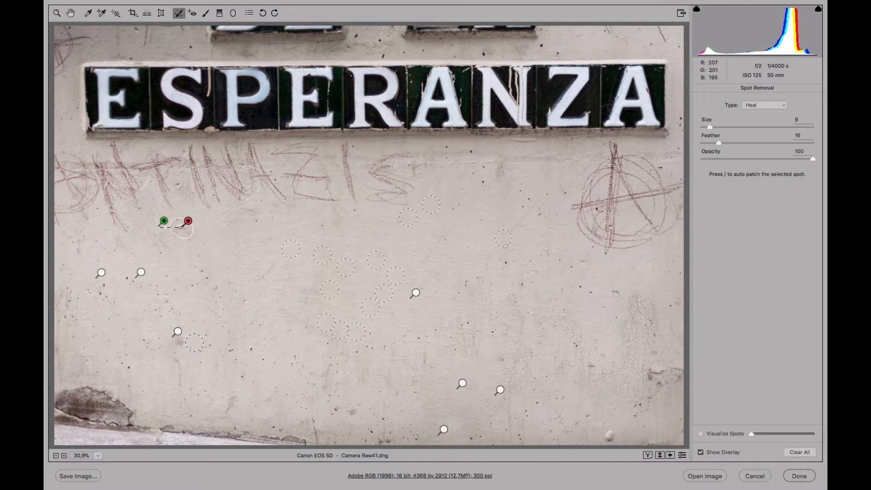
Paint a heal over the stained patch at lower right and heal the specks on the right side of the wall
mouse_move(662, 371)
left_mouse_down()
mouse_move(680, 371)
mouse_move(644, 404)
mouse_move(645, 370)
left_mouse_up()
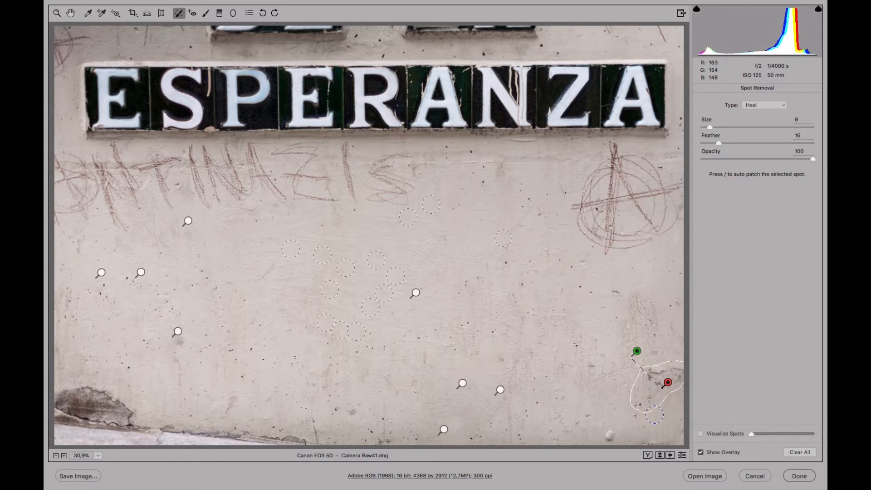
left_click(625, 297)
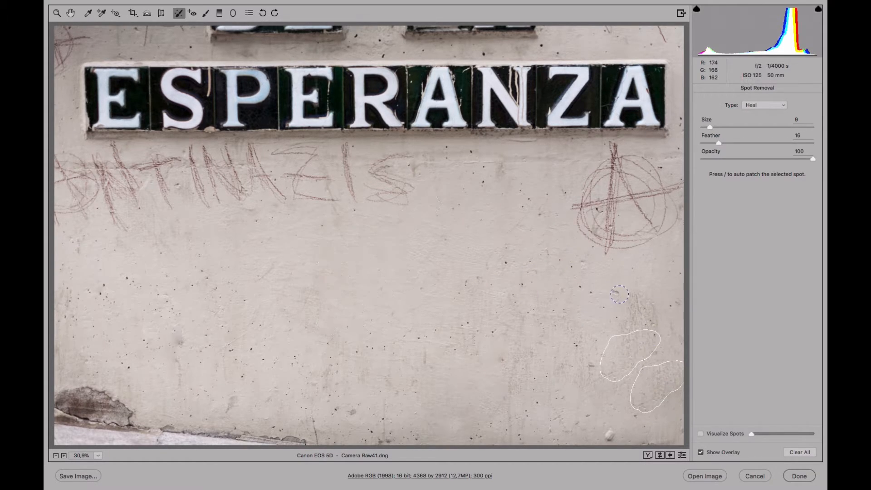
left_click(674, 306)
left_click(582, 294)
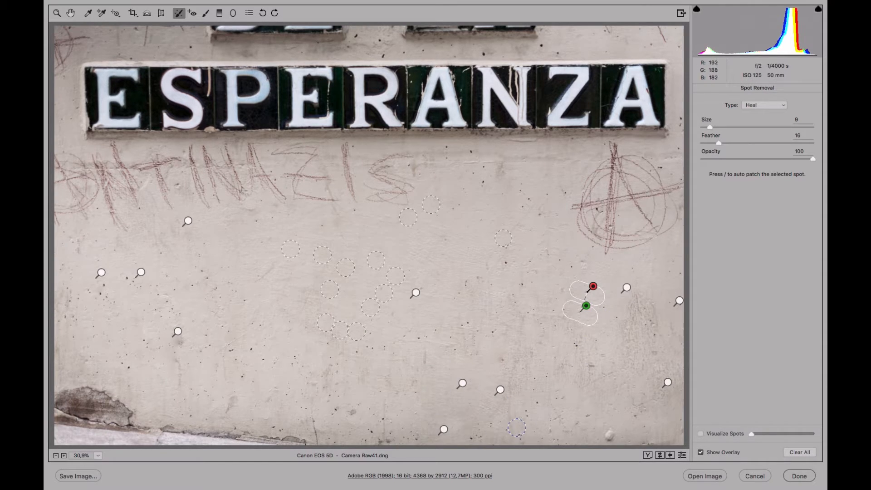
left_click(506, 263)
Heal the damaged plaster at the bottom-left corner and along the bottom edge with painted strokes, moving a source upward
mouse_move(145, 413)
left_mouse_down()
mouse_move(130, 426)
mouse_move(114, 427)
mouse_move(55, 411)
mouse_move(77, 393)
mouse_move(74, 407)
mouse_move(64, 402)
mouse_move(67, 389)
mouse_move(87, 386)
mouse_move(97, 400)
mouse_move(88, 412)
mouse_move(92, 391)
mouse_move(107, 404)
left_mouse_up()
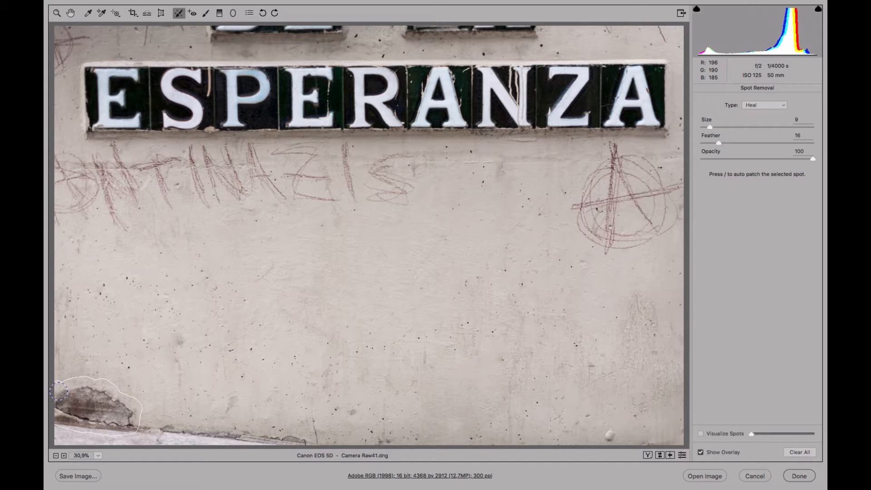
left_click_drag(58, 391, 59, 392)
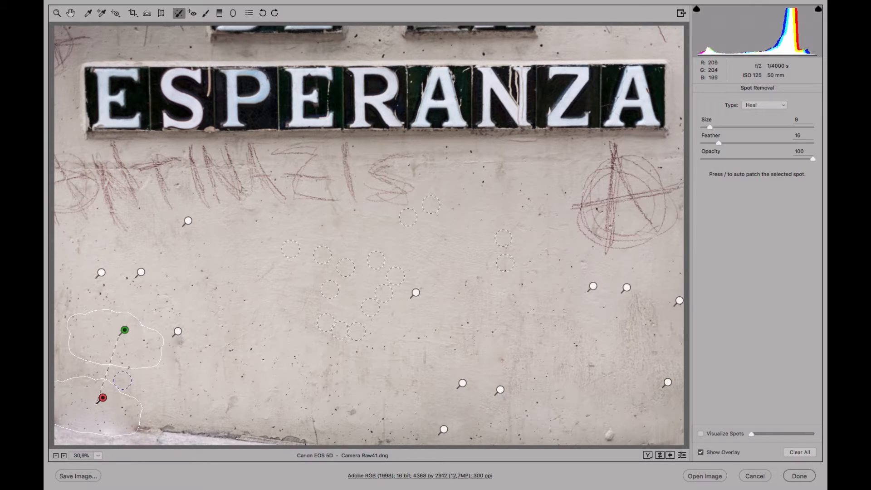
left_click_drag(135, 428, 308, 443)
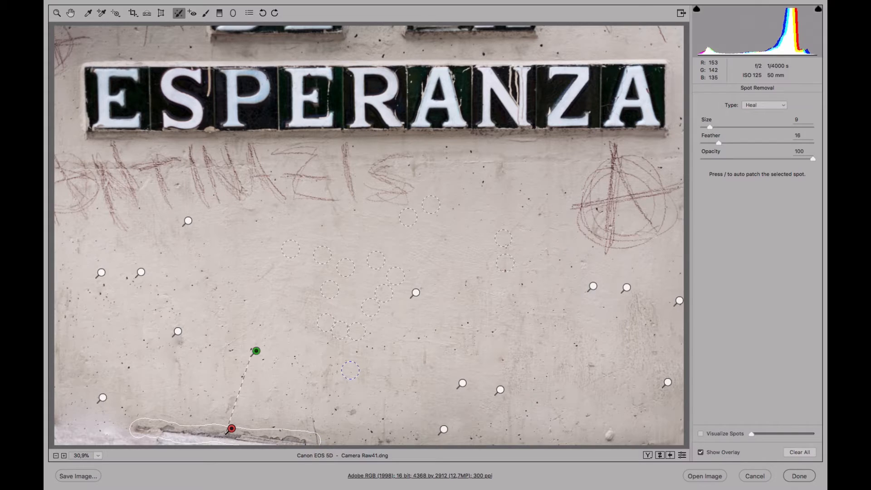
left_click(231, 398)
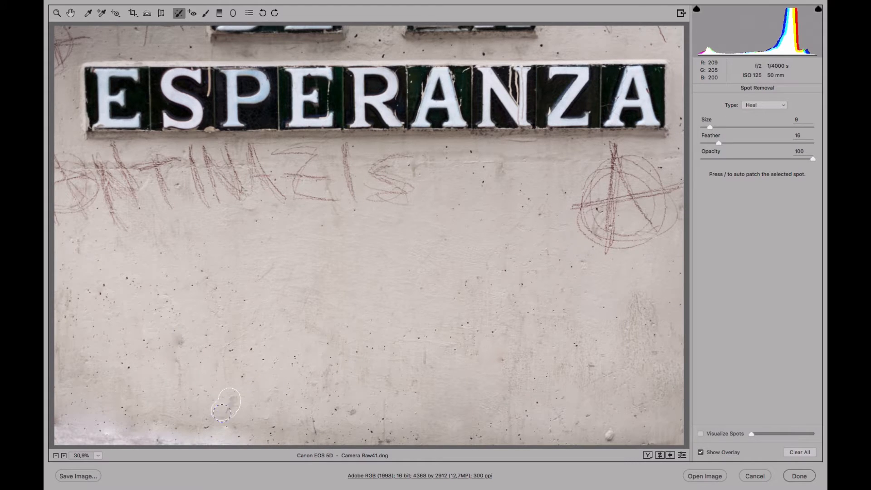
left_click_drag(166, 438, 112, 439)
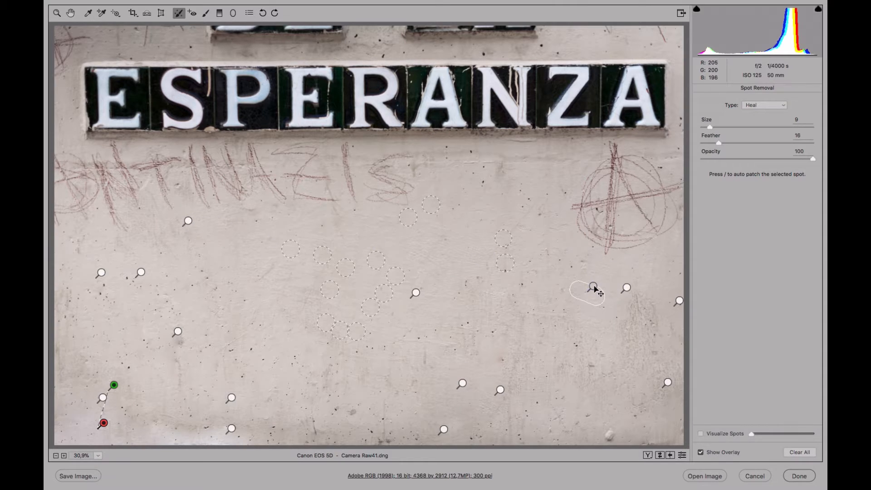
Select each existing spot in turn to review where its source is taken from
left_click(594, 288)
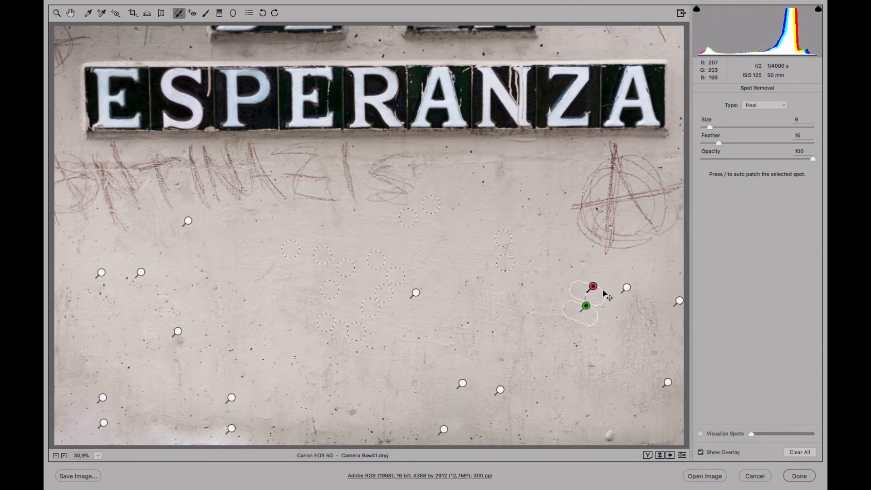
left_click(628, 290)
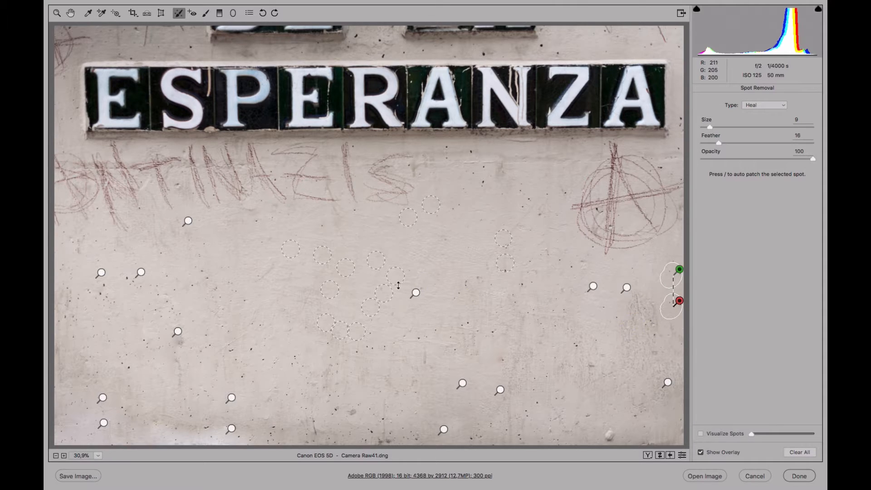
left_click(188, 221)
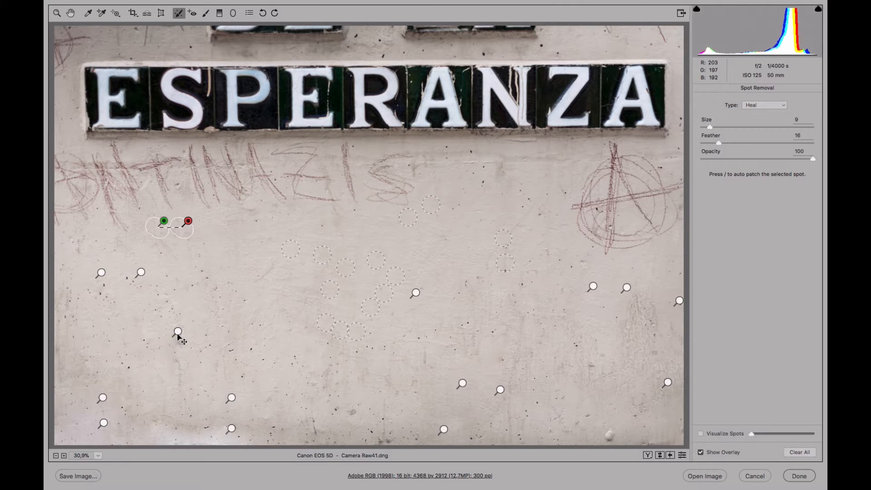
left_click(141, 273)
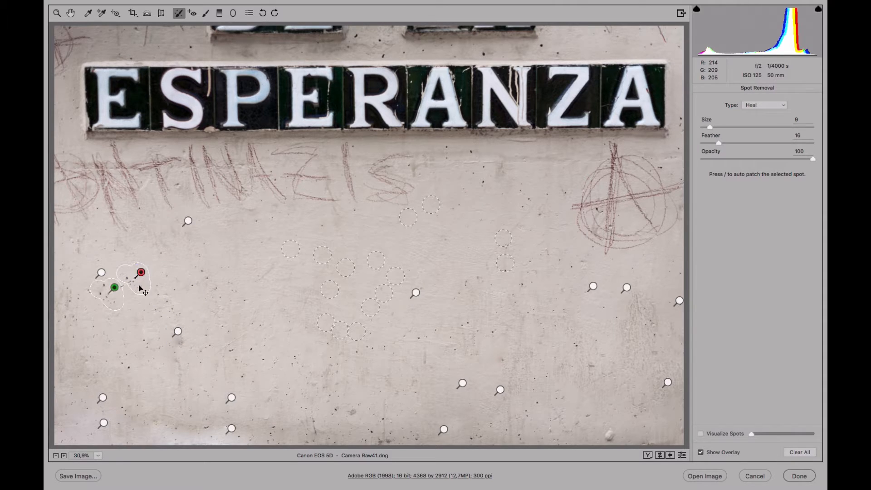
left_click(101, 273)
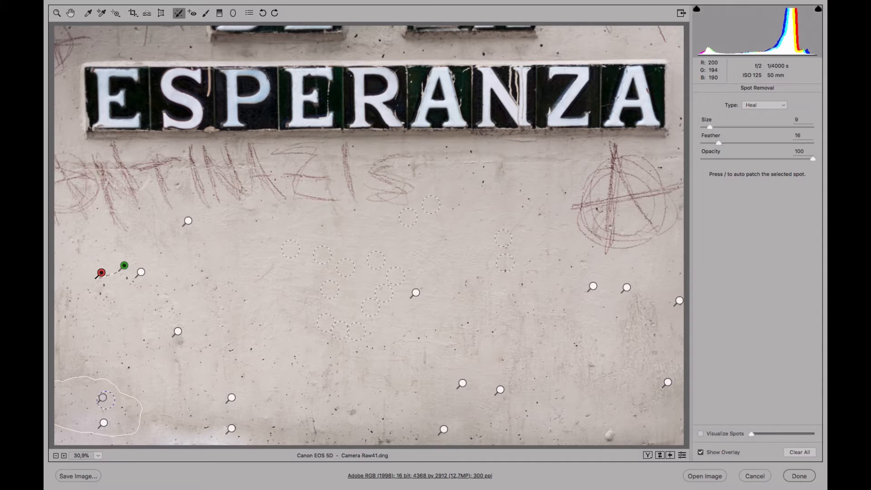
left_click(103, 398)
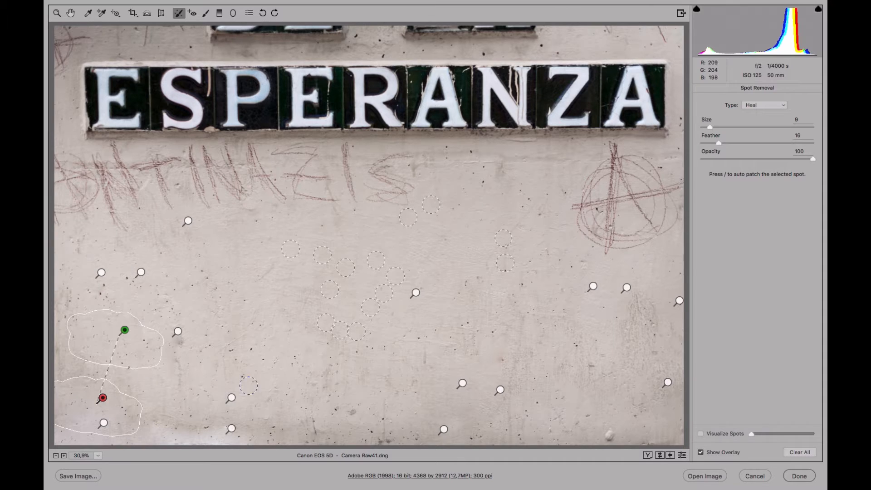
left_click(292, 249)
left_click(323, 256)
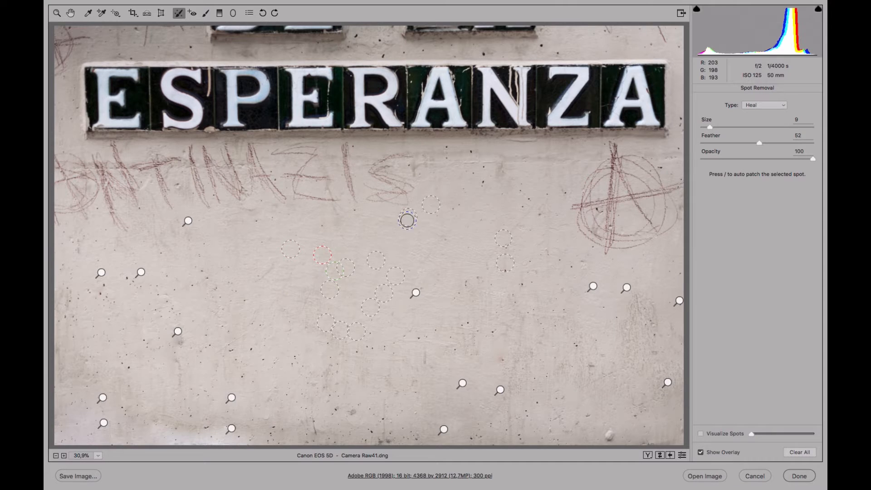
left_click(408, 221)
left_click(462, 383)
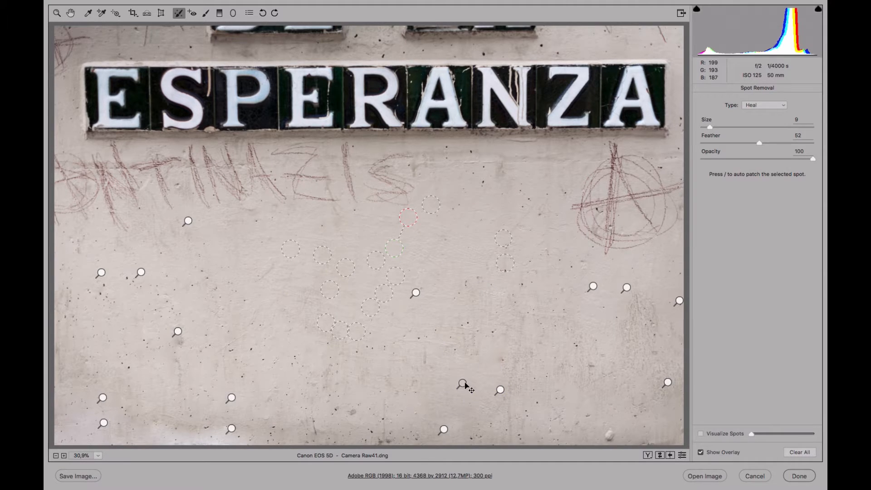
left_click(500, 391)
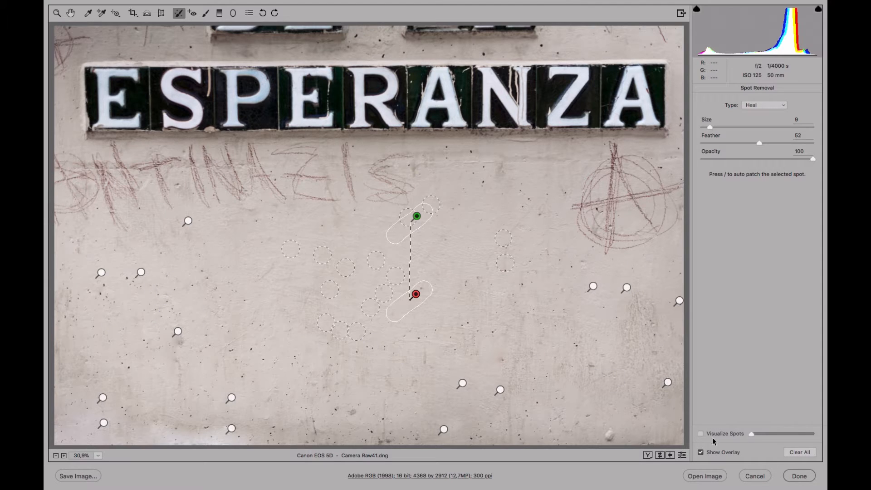
Hide the overlay and heal the remaining dark specks across the lower left and bottom of the wall
left_click(701, 452)
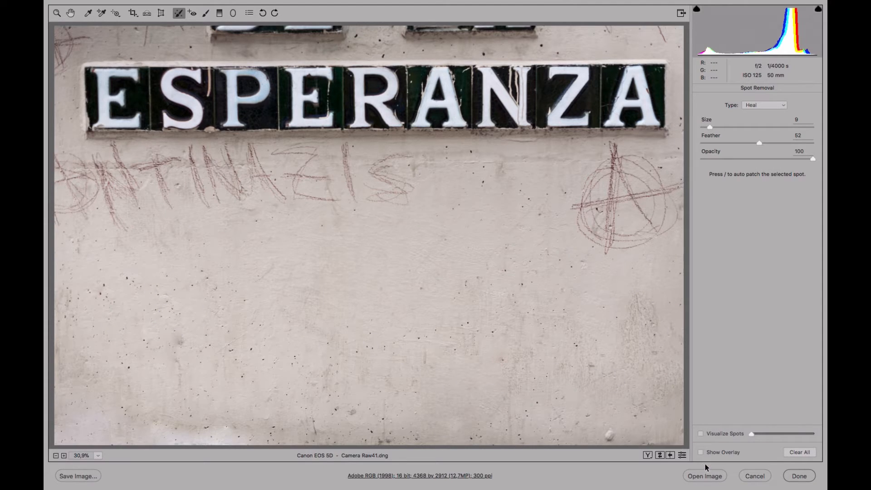
left_click(130, 282)
left_click(103, 291)
left_click(147, 343)
left_click_drag(179, 339, 179, 383)
left_click(251, 350)
left_click_drag(272, 271, 257, 282)
left_click_drag(203, 274, 222, 300)
left_click(608, 437)
mouse_move(220, 428)
left_mouse_down()
mouse_move(248, 432)
mouse_move(145, 429)
left_mouse_up()
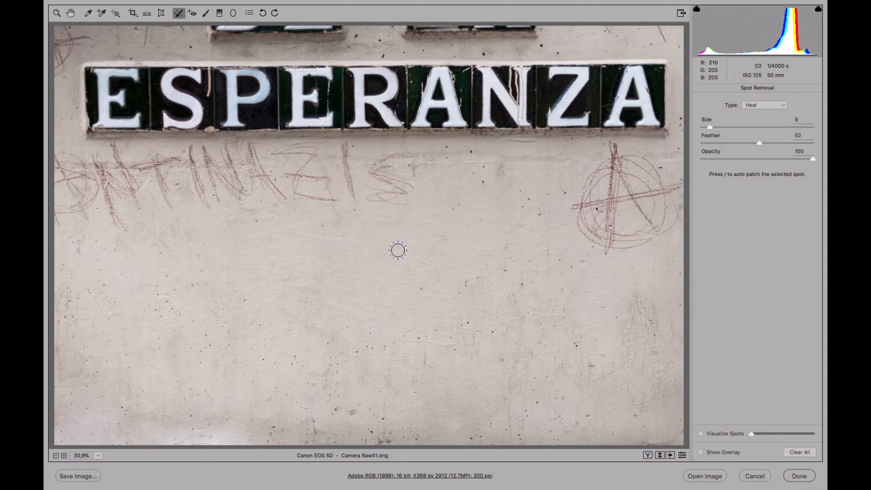
Paint a heal over the scratched letter S of the graffiti and move its source to clean wall to its right
mouse_move(414, 157)
left_mouse_down()
mouse_move(372, 166)
mouse_move(406, 182)
mouse_move(408, 192)
mouse_move(374, 195)
mouse_move(366, 183)
mouse_move(402, 188)
mouse_move(386, 173)
mouse_move(418, 175)
left_mouse_up()
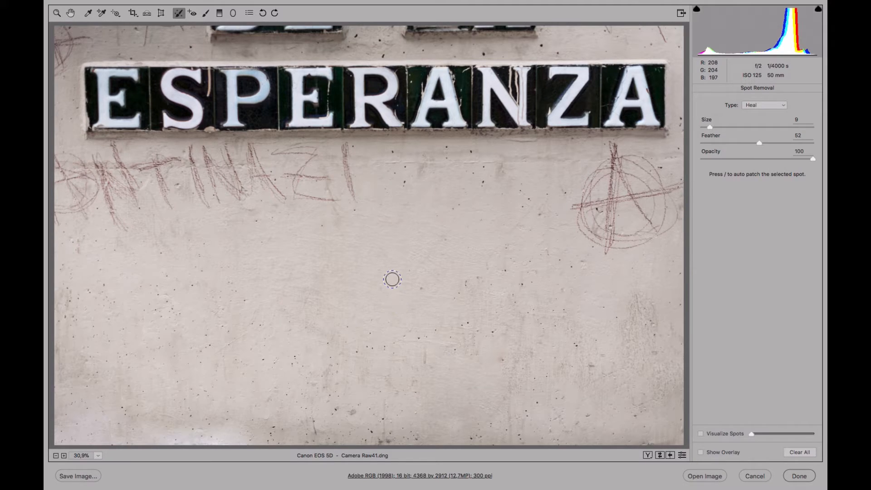
left_click(702, 452)
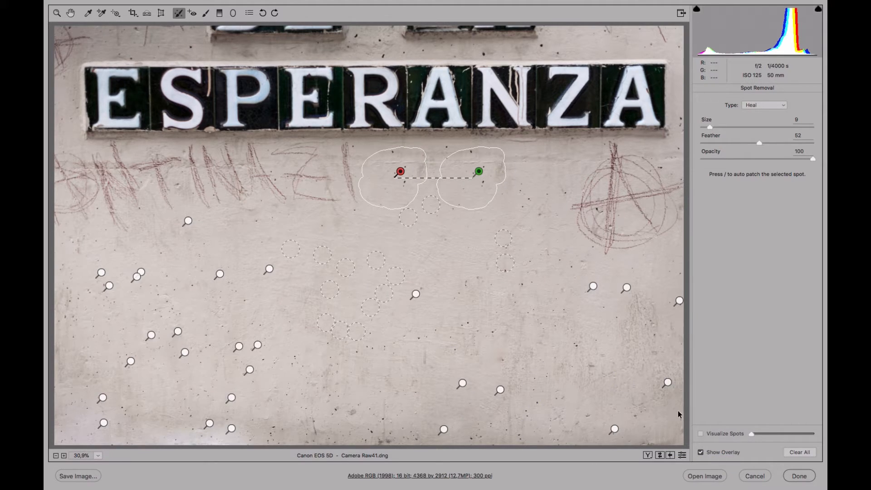
left_click(701, 452)
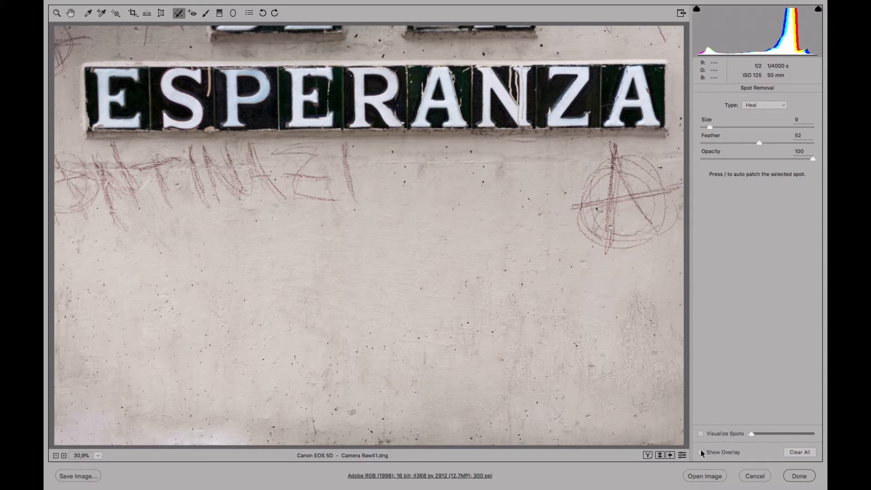
left_click(701, 452)
left_click(700, 452)
mouse_move(483, 173)
left_mouse_down()
mouse_move(494, 178)
mouse_move(504, 167)
left_mouse_up()
left_click(470, 153)
left_click_drag(465, 169, 490, 162)
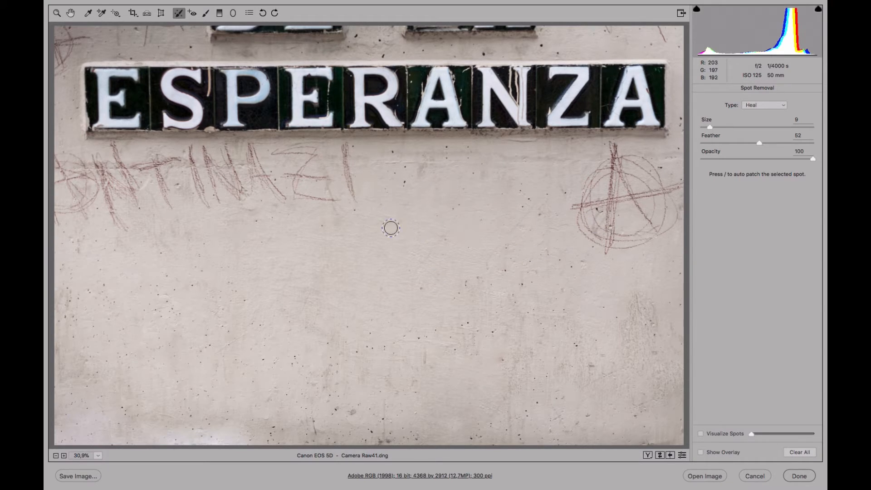
Heal the vertical graffiti stroke right of the S and paint a heal along the window frame at the top edge
mouse_move(346, 168)
left_mouse_down()
mouse_move(355, 215)
mouse_move(341, 149)
mouse_move(348, 146)
mouse_move(354, 212)
mouse_move(340, 169)
mouse_move(348, 148)
mouse_move(355, 198)
left_mouse_up()
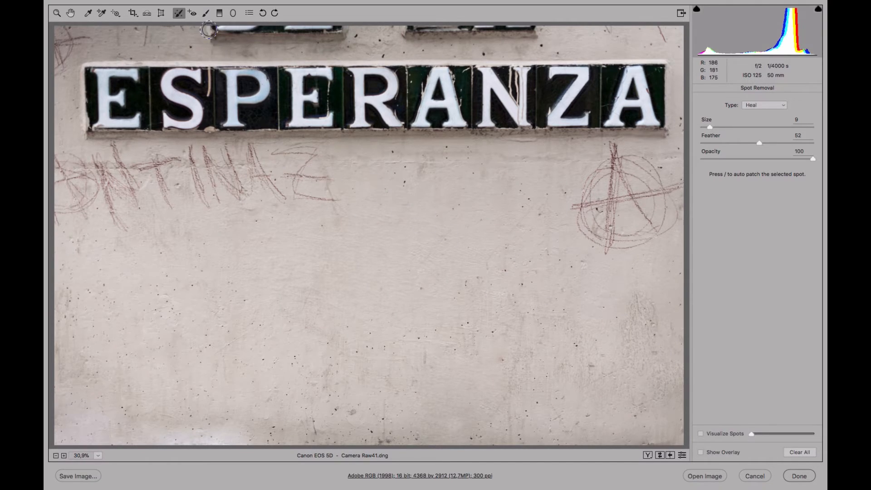
mouse_move(211, 26)
left_mouse_down()
mouse_move(202, 35)
mouse_move(225, 51)
mouse_move(288, 37)
mouse_move(343, 39)
mouse_move(331, 29)
mouse_move(211, 33)
left_mouse_up()
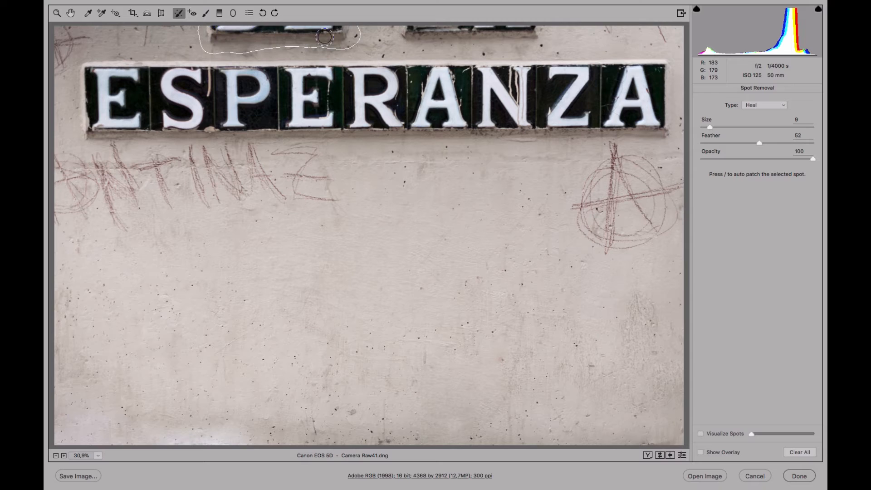
mouse_move(325, 37)
left_mouse_down()
mouse_move(320, 47)
mouse_move(252, 49)
mouse_move(207, 36)
mouse_move(208, 26)
mouse_move(207, 33)
left_mouse_up()
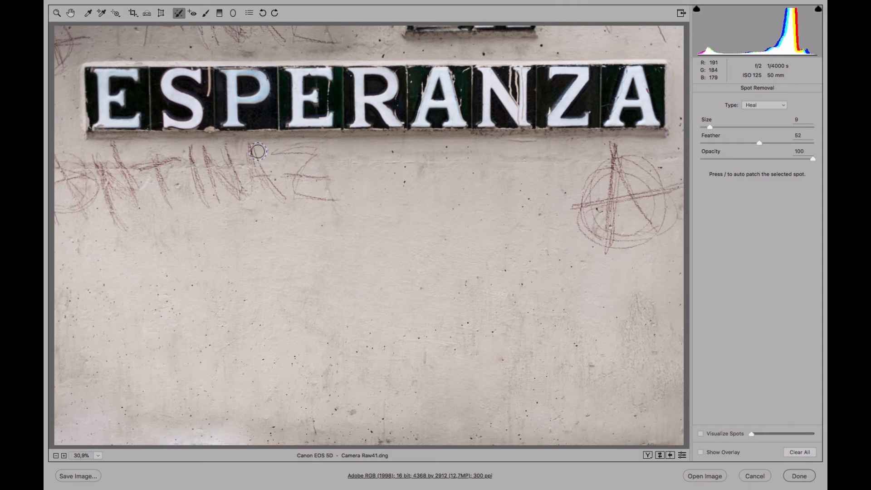
Toggle the spot visualization on and off to inspect the remaining specks
left_click(701, 434)
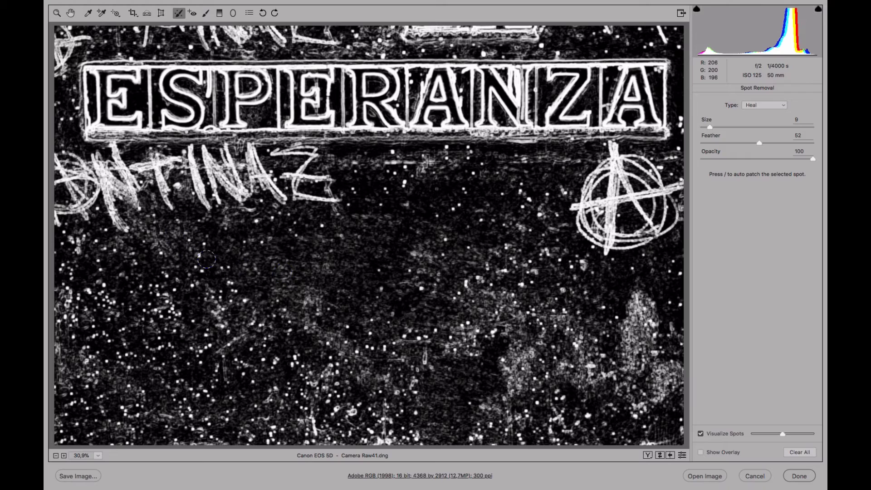
left_click(701, 434)
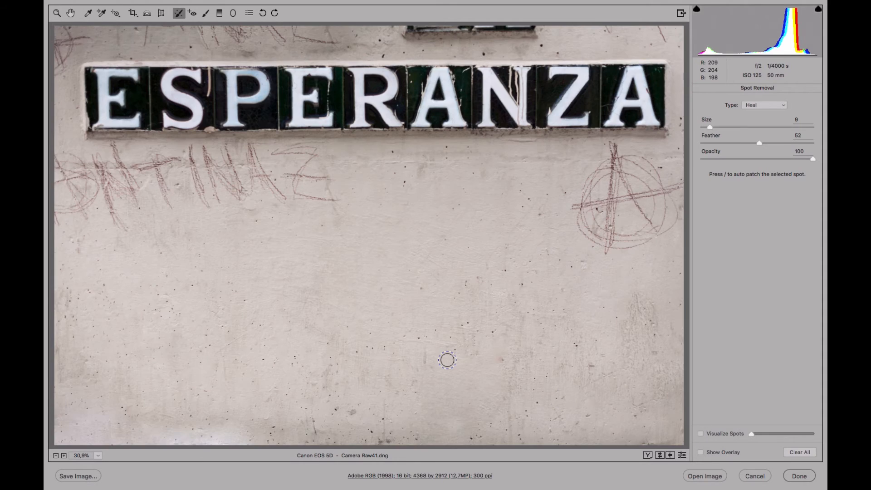
left_click(701, 434)
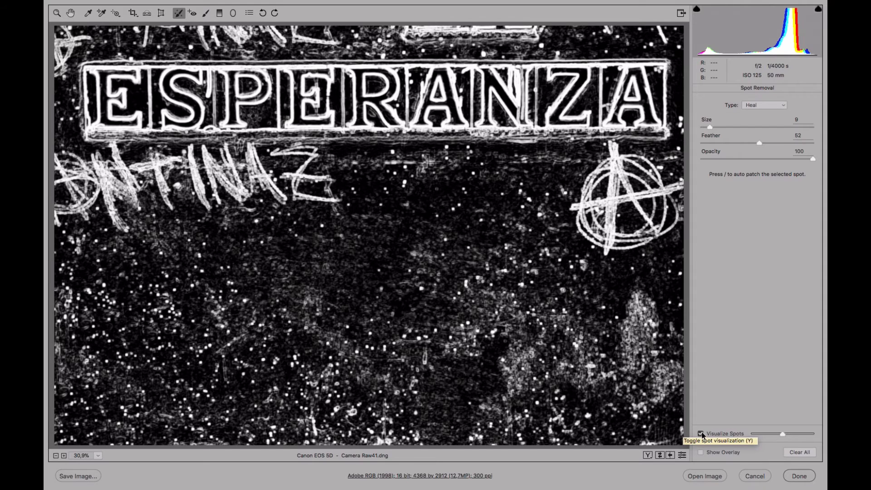
left_click(702, 434)
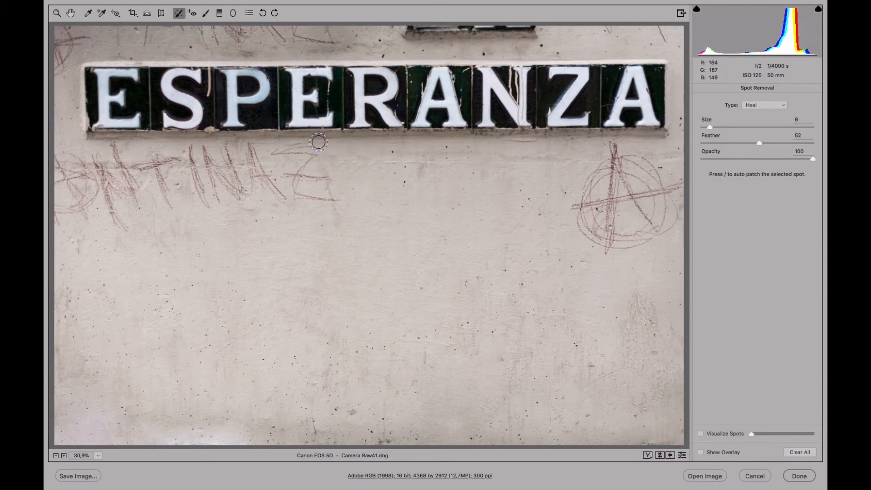
Move the source of the top-edge heal from the graffiti area to clean wall below it
left_click(701, 452)
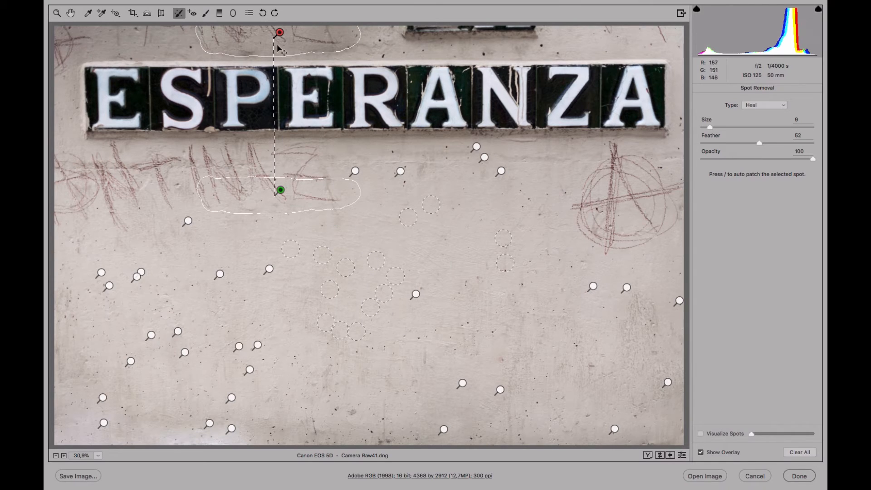
left_click_drag(281, 192, 354, 241)
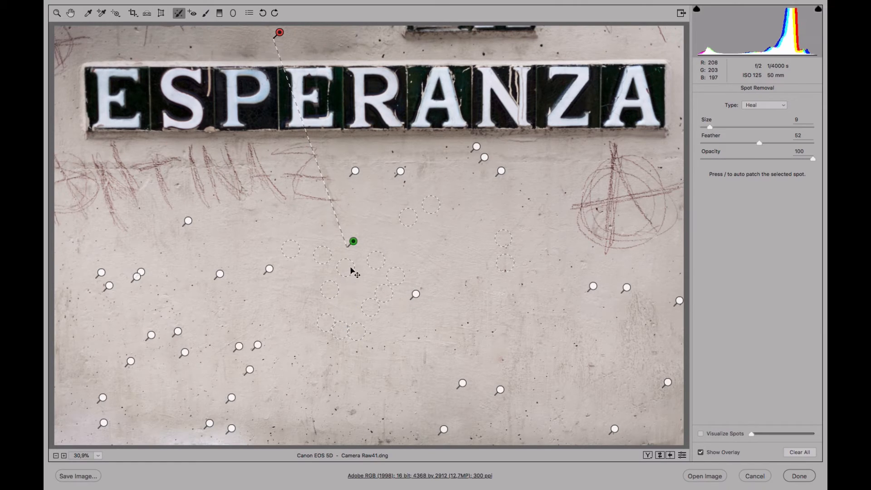
left_click(701, 452)
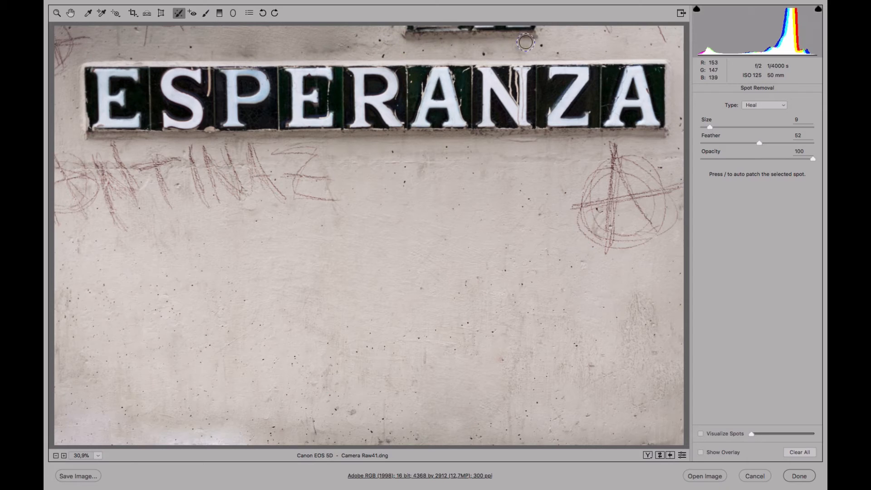
Paint a second heal along the top edge above the tiles and move its source to clean wall right of centre
left_click(350, 47)
left_click_drag(334, 50, 216, 47)
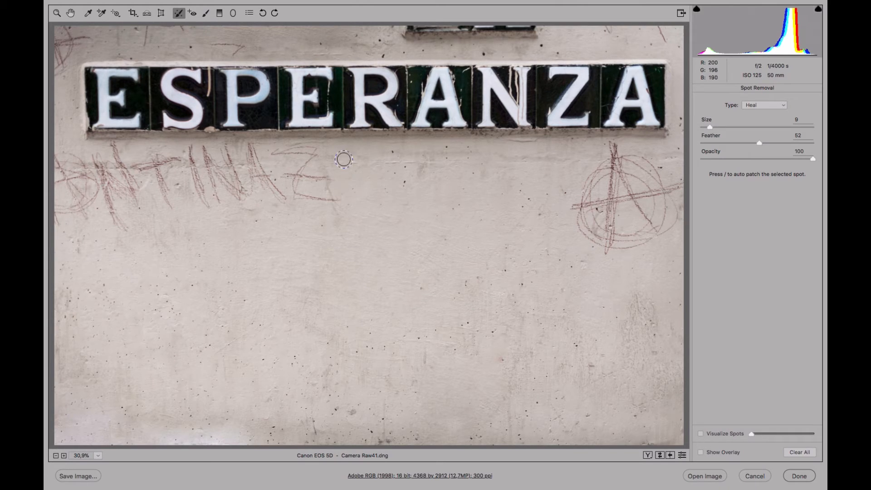
left_click(701, 453)
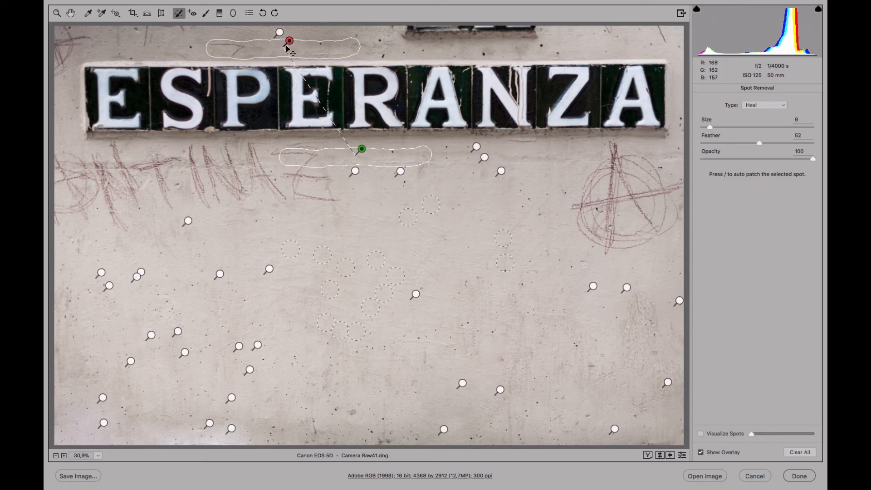
mouse_move(363, 150)
left_mouse_down()
mouse_move(461, 214)
mouse_move(489, 246)
mouse_move(486, 237)
left_mouse_up()
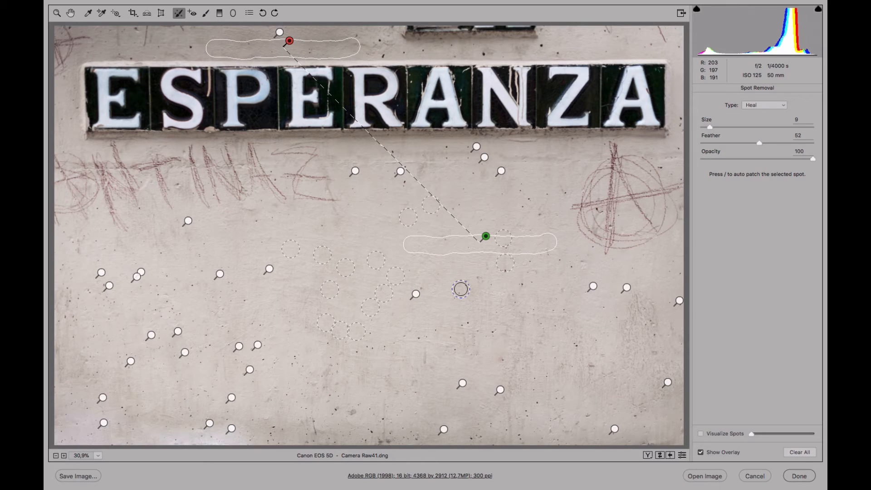
left_click(682, 455)
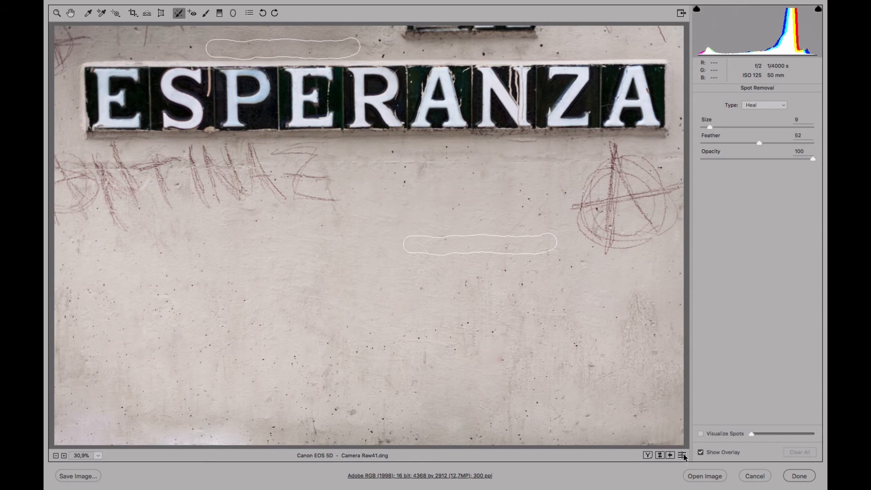
left_click(683, 454)
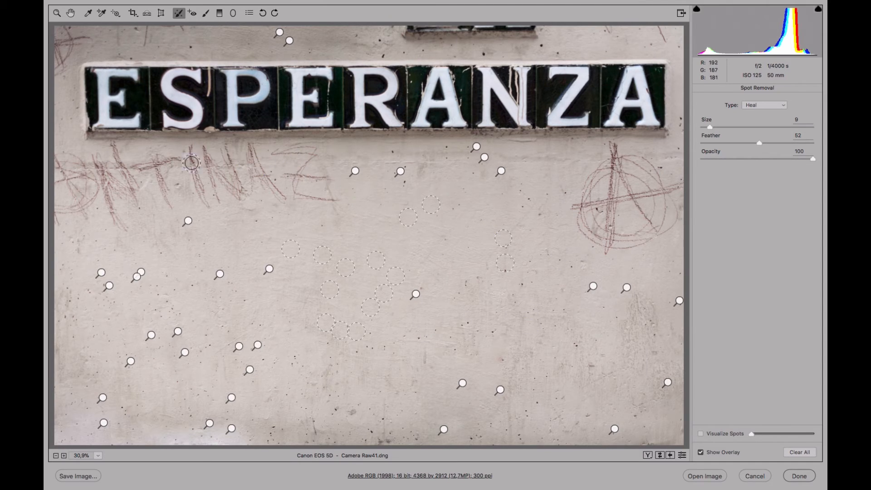
Leave spot removal and apply the Corregida snapshot after comparing it with the Original snapshot
left_click(71, 15)
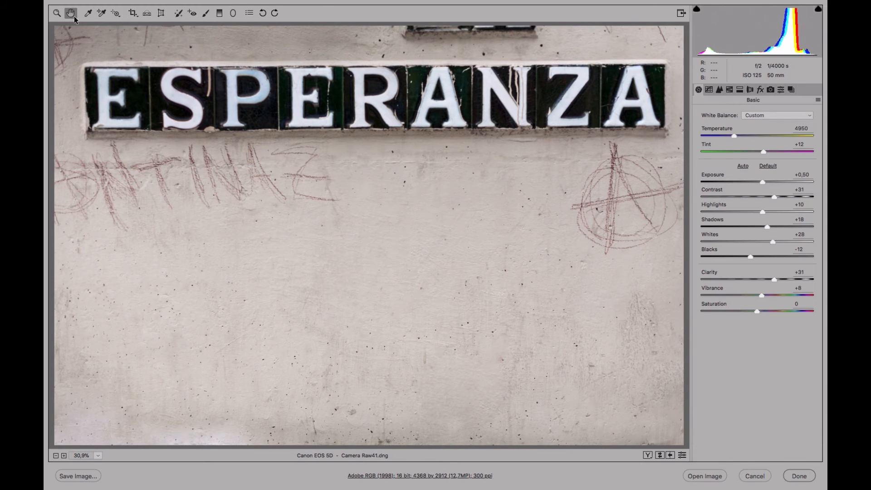
left_click(792, 89)
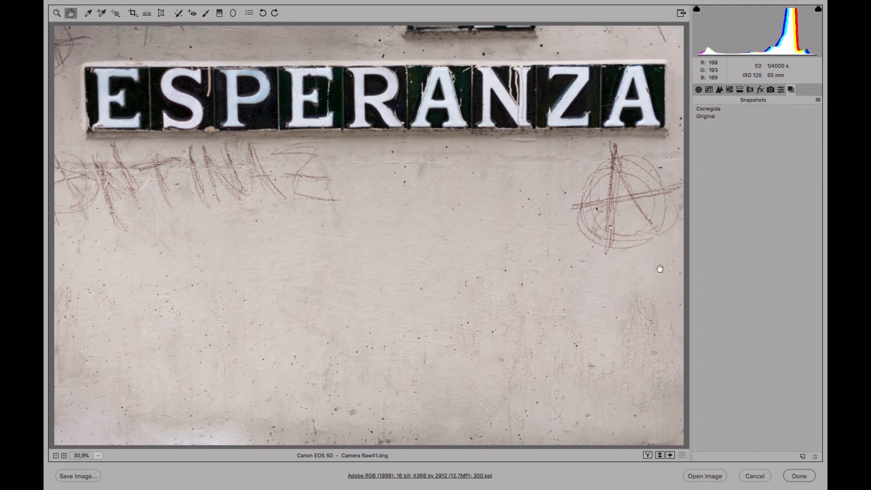
left_click(710, 109)
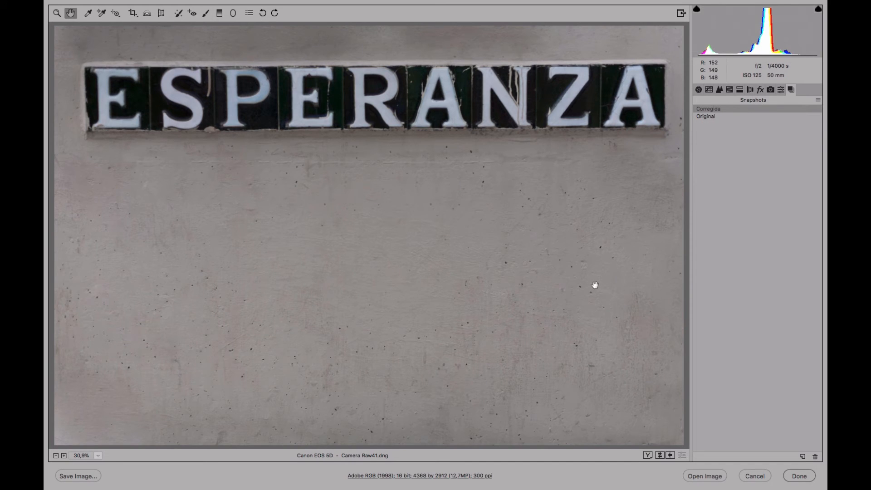
left_click(709, 117)
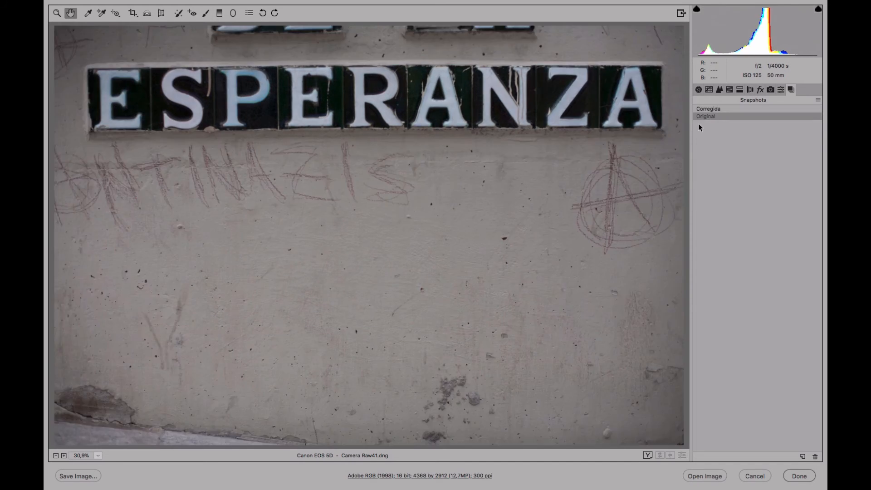
left_click(706, 111)
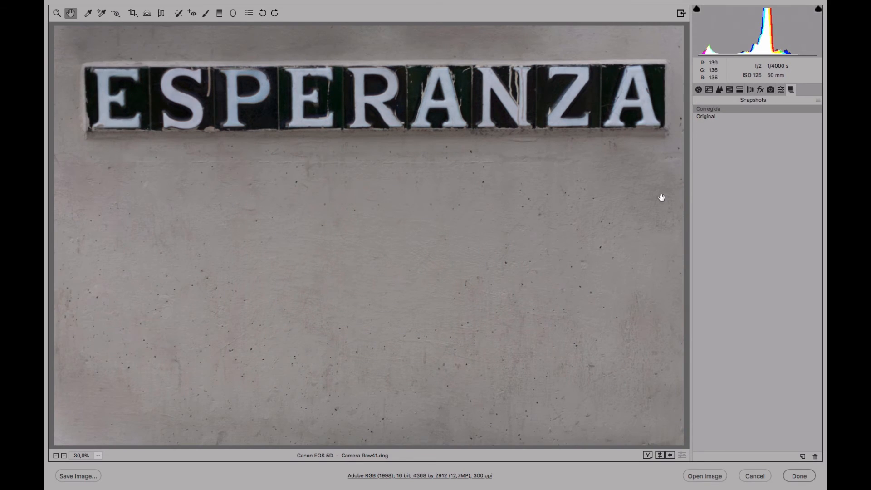
Set Exposure +1,05, Contrast +21, Shadows +25, Blacks -20, Clarity +23 and Vibrance +14 in the basic adjustments
left_click(699, 89)
left_click_drag(760, 180, 770, 182)
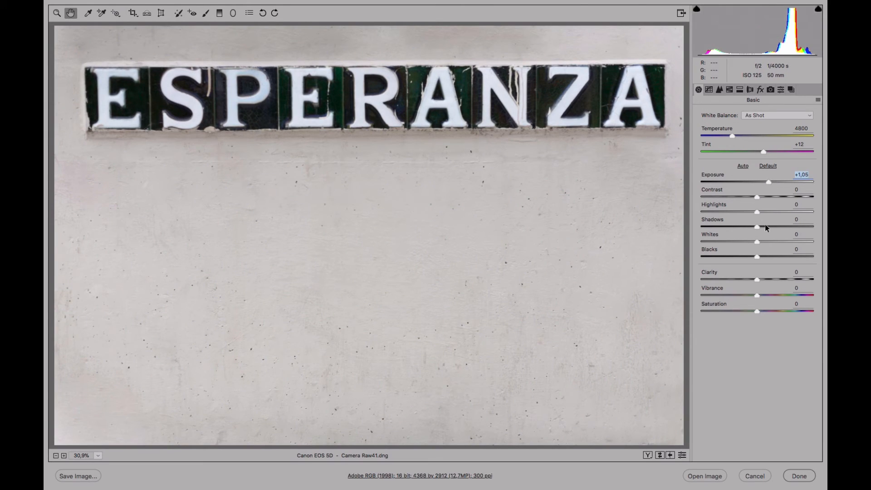
left_click_drag(766, 227, 771, 227)
left_click_drag(756, 256, 749, 257)
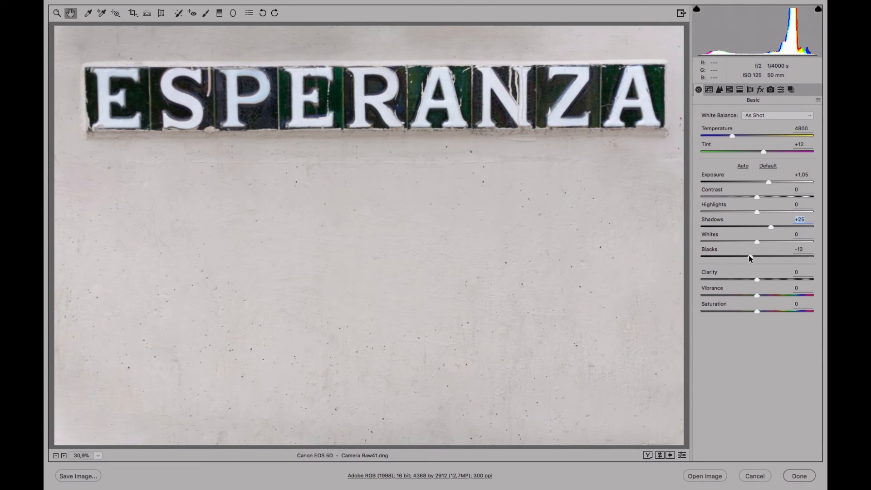
left_click_drag(757, 197, 769, 197)
left_click_drag(757, 279, 769, 280)
left_click_drag(758, 295, 765, 295)
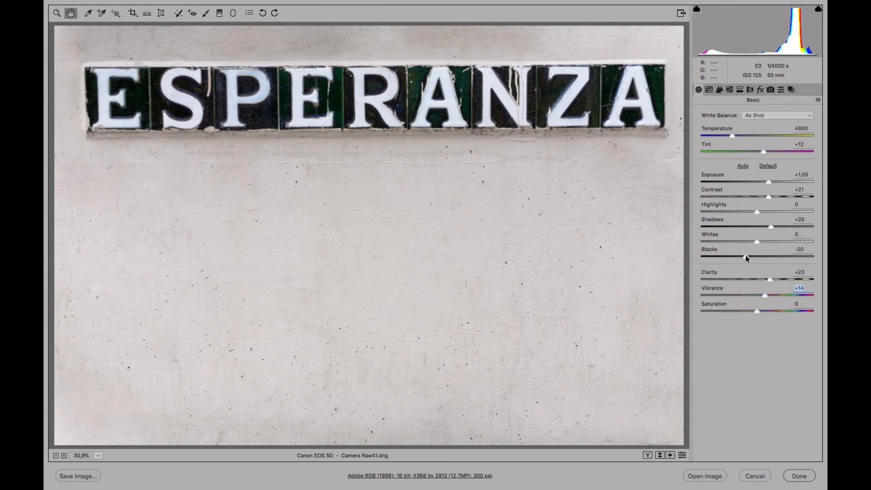
left_click(745, 255)
Save a new snapshot named Revelada y corregida
left_click(792, 91)
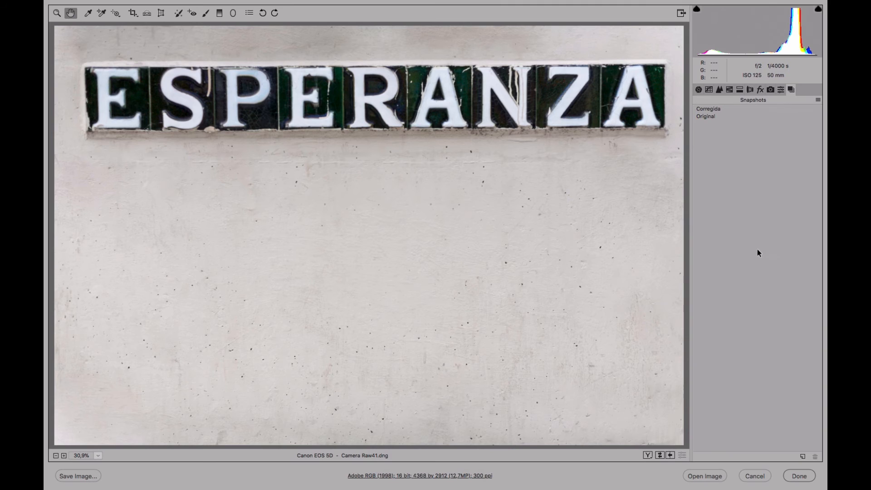
left_click(803, 456)
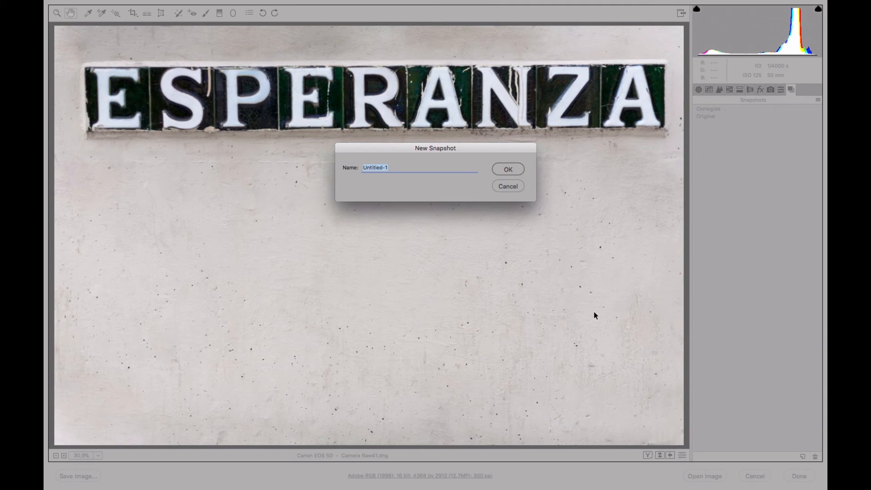
type("Revelada y corregida")
left_click(509, 169)
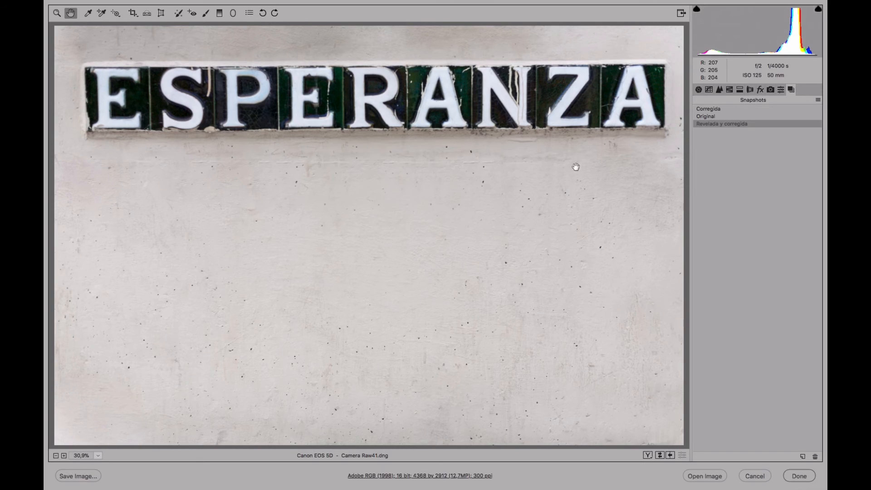
Compare the Revelada y corregida snapshot with the Original, then return to the basic adjustments
left_click(715, 116)
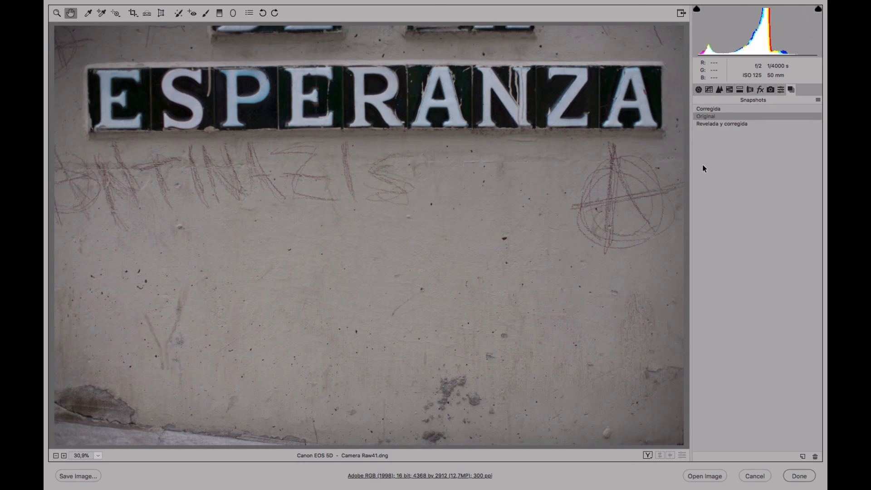
left_click(722, 124)
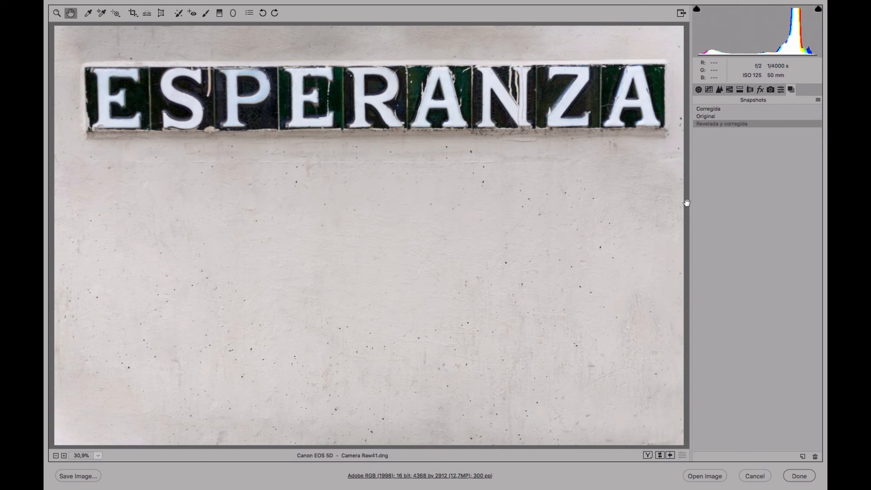
left_click(719, 117)
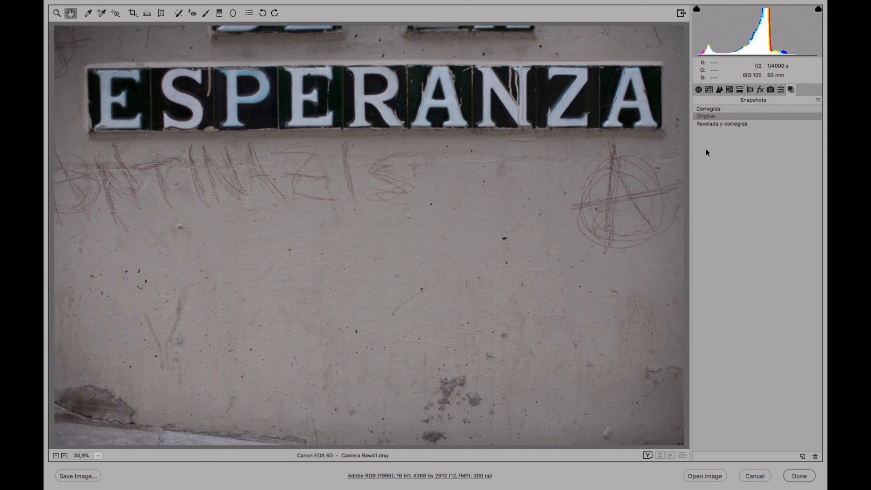
left_click(722, 124)
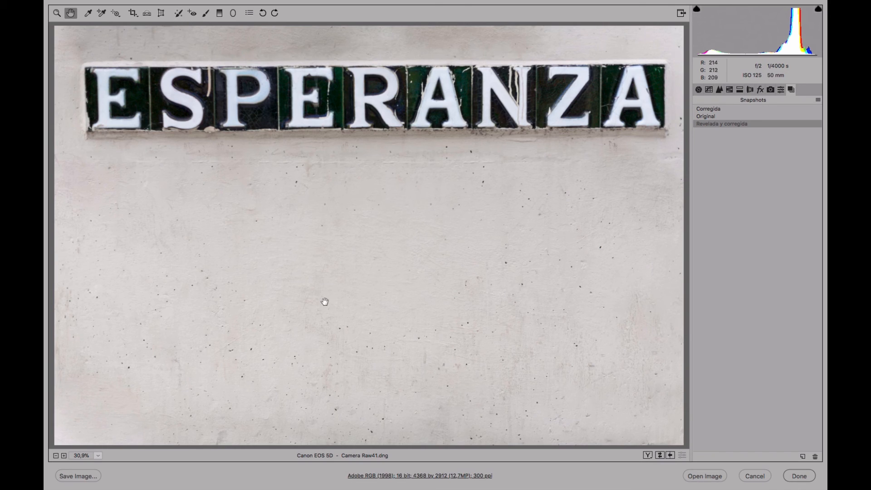
left_click(714, 116)
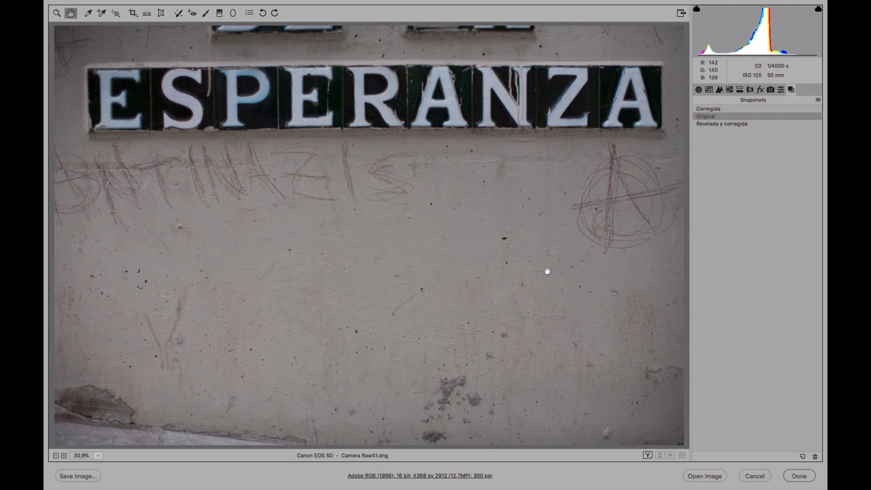
left_click(718, 124)
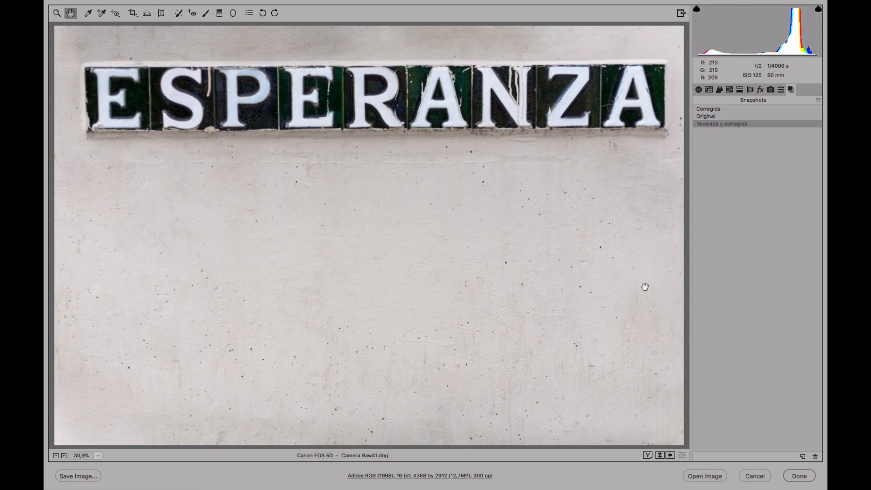
left_click(699, 90)
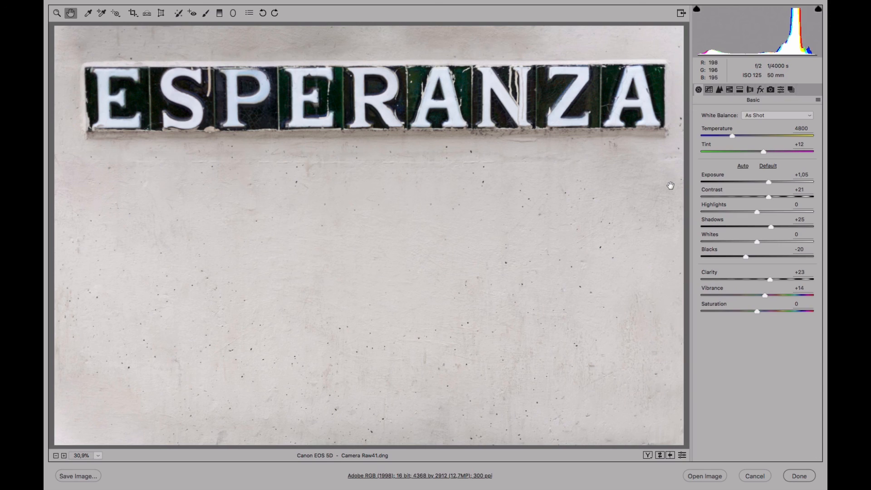